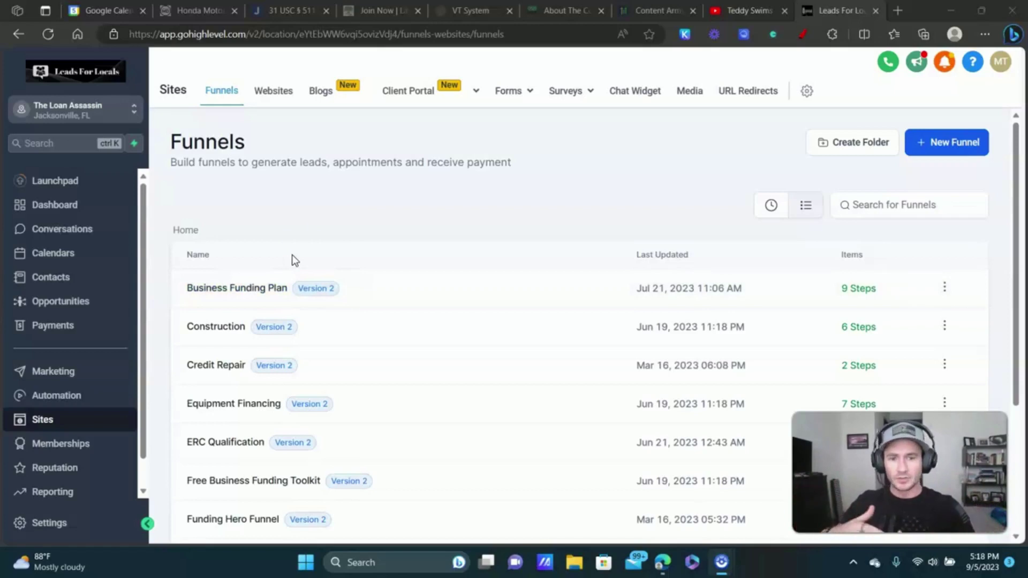
# Copy the Funding Plan Optin page URL (theloanassassin.com/funding-plan-optin) from the Business Funding Plan funnel.
pyautogui.click(253, 296)
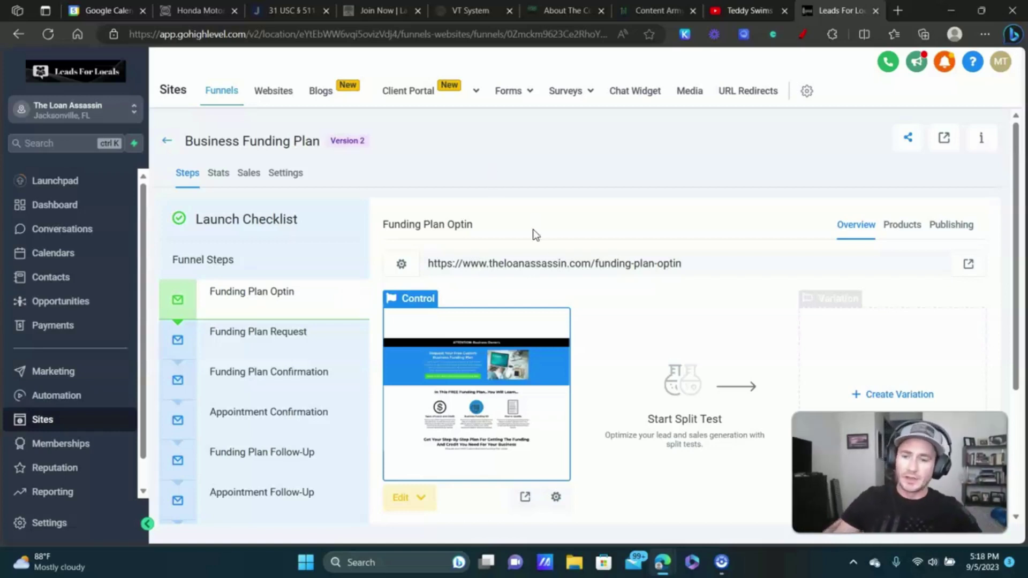
pyautogui.scroll(-1, 590, 228)
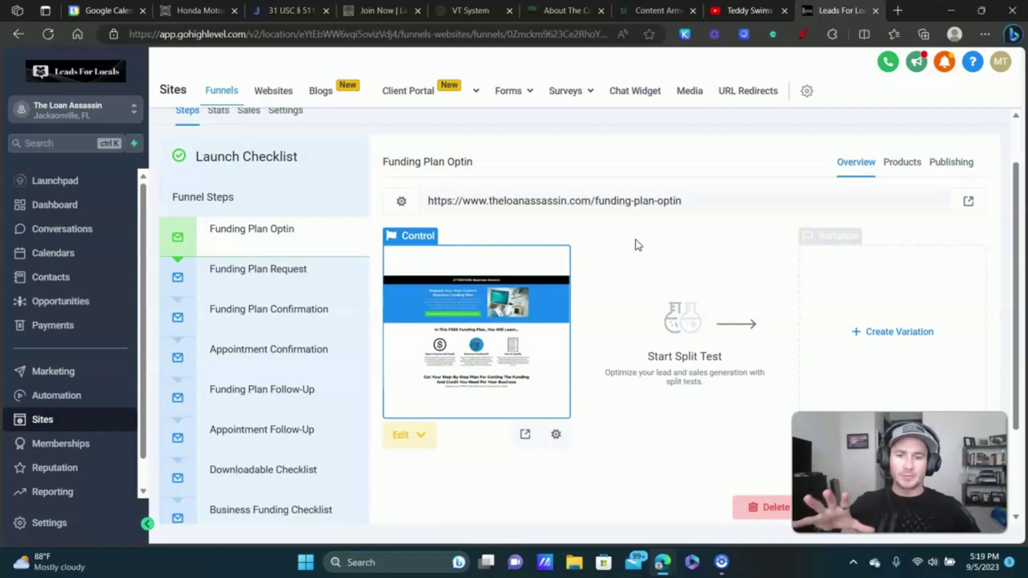
pyautogui.tripleClick(625, 206)
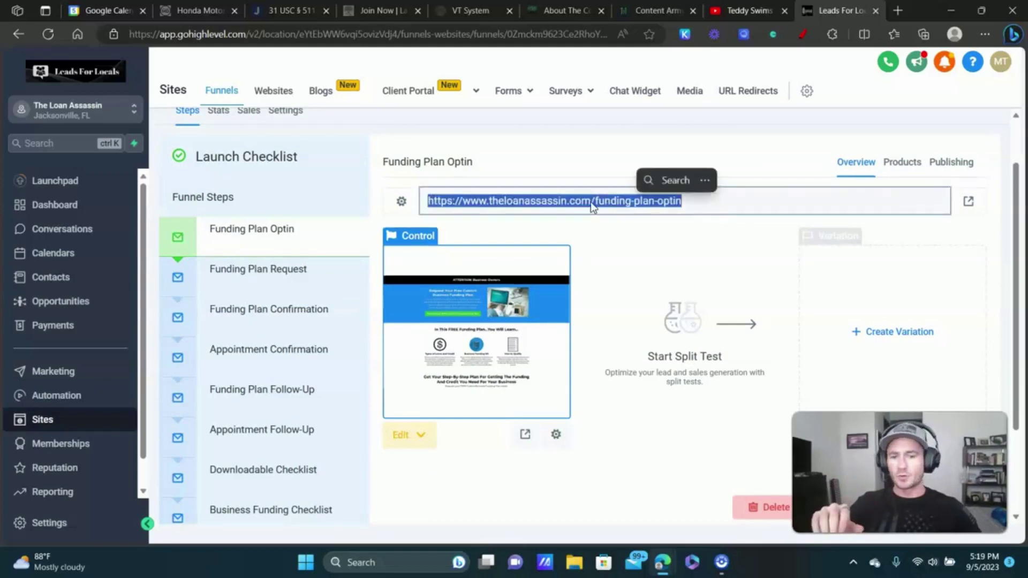
pyautogui.rightClick(590, 201)
pyautogui.click(649, 213)
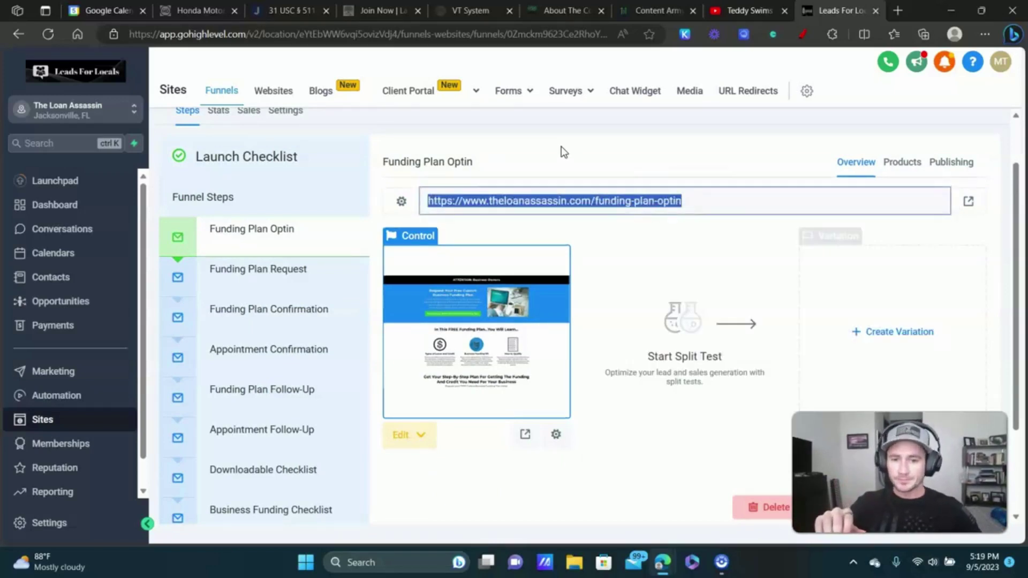
pyautogui.click(563, 151)
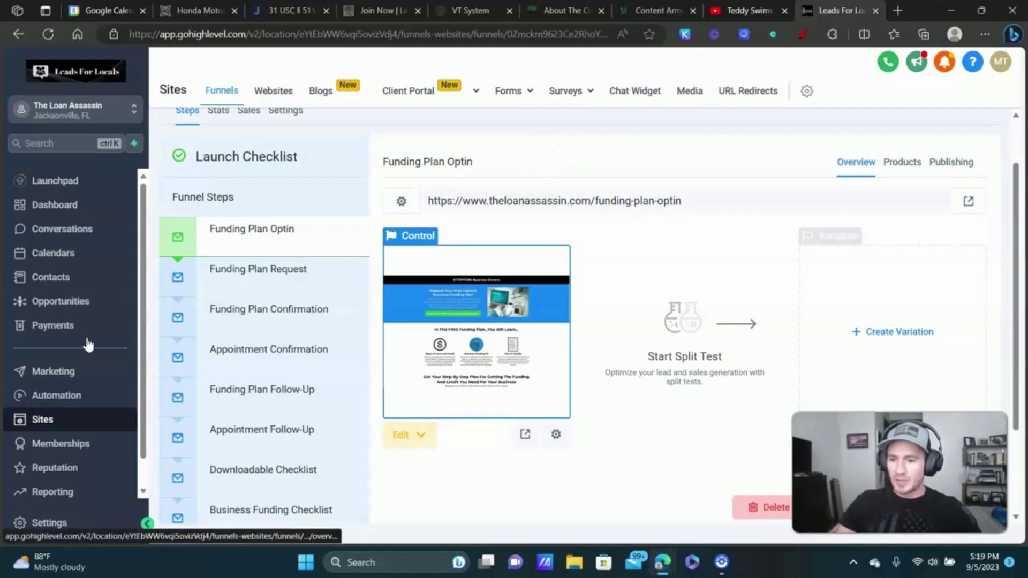
# Go to Marketing > Trigger Links and open the Add Link form, then cancel it unsaved.
pyautogui.click(69, 373)
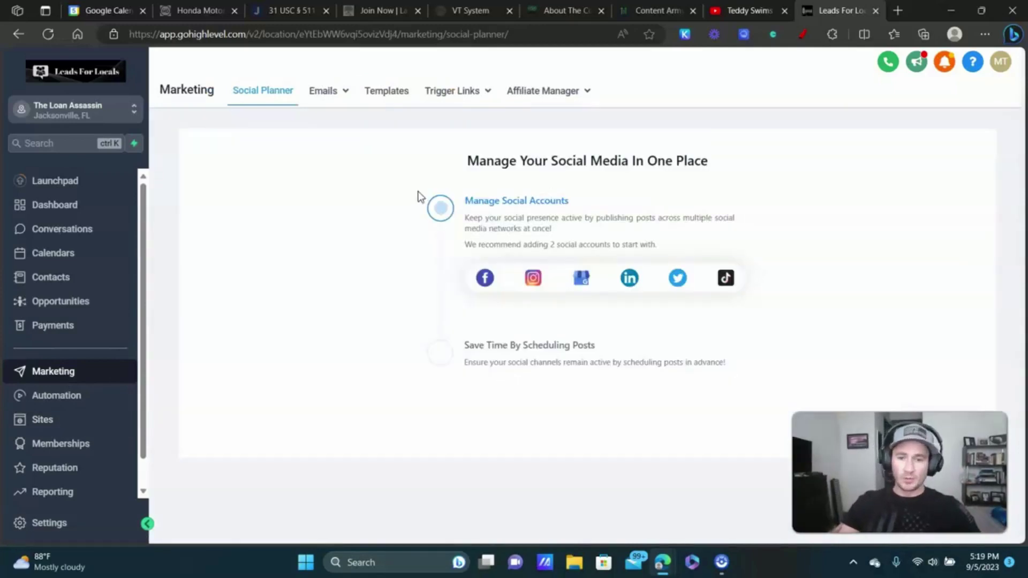
pyautogui.moveTo(475, 99)
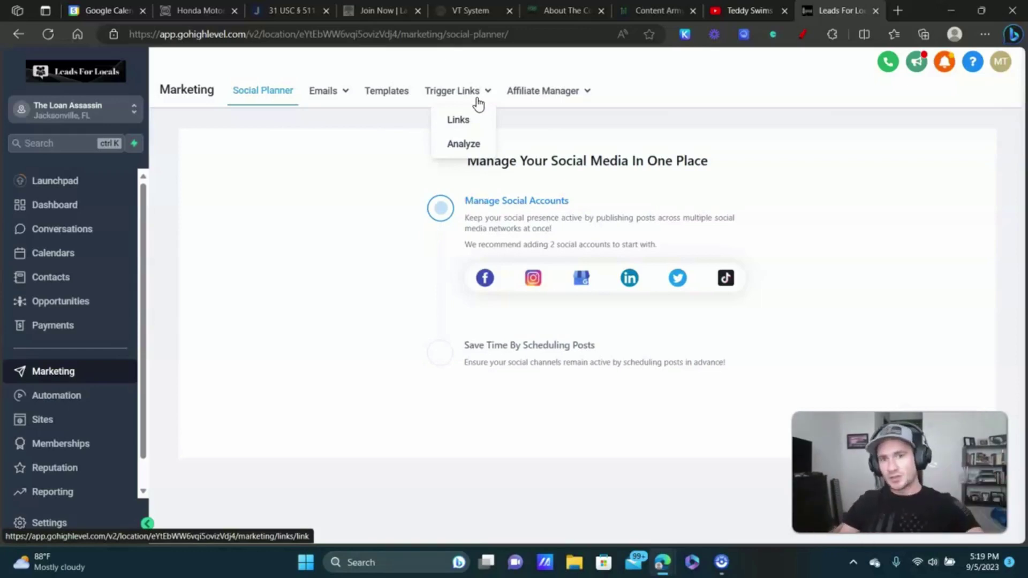
pyautogui.click(458, 121)
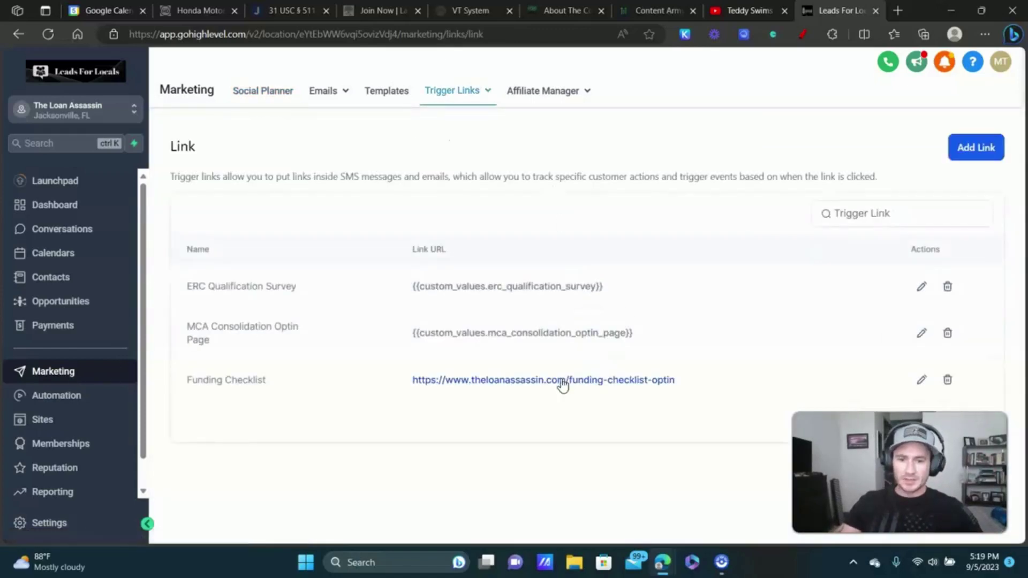
pyautogui.click(982, 150)
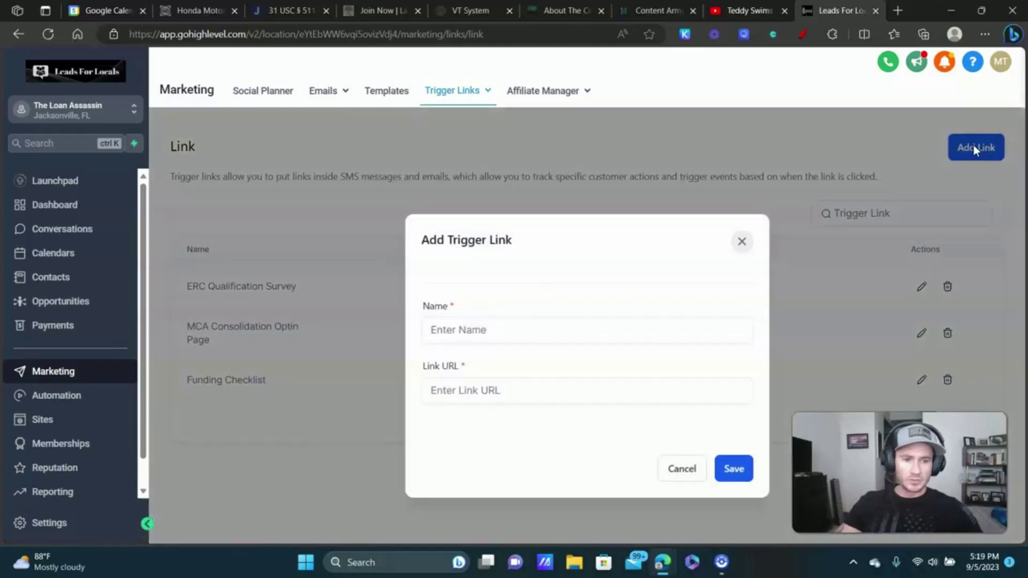
pyautogui.click(471, 330)
pyautogui.click(466, 393)
pyautogui.click(682, 468)
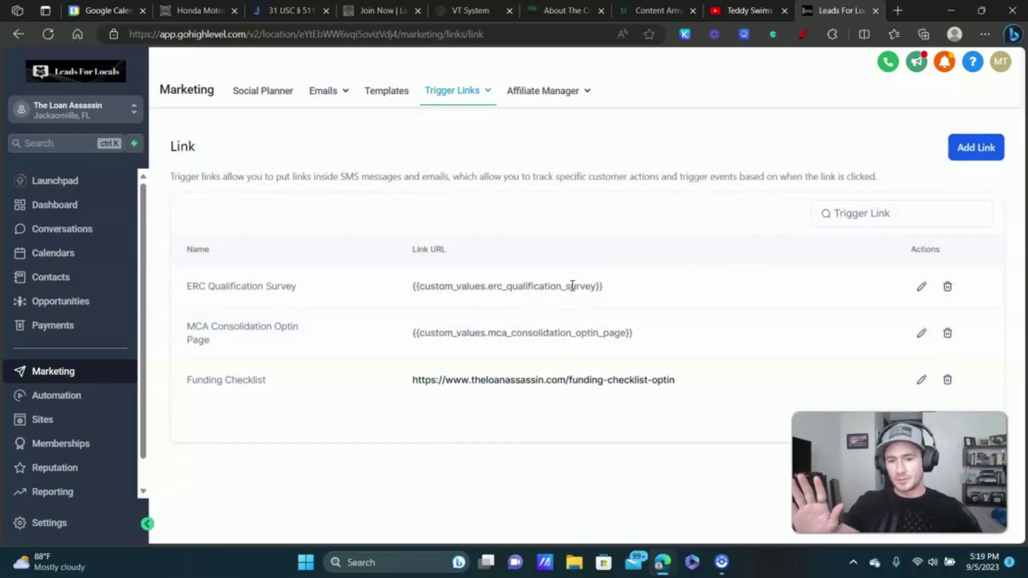
# Inspect the first link's custom value URL, then go to the Automation workflow list.
pyautogui.moveTo(614, 284); pyautogui.dragTo(422, 292)
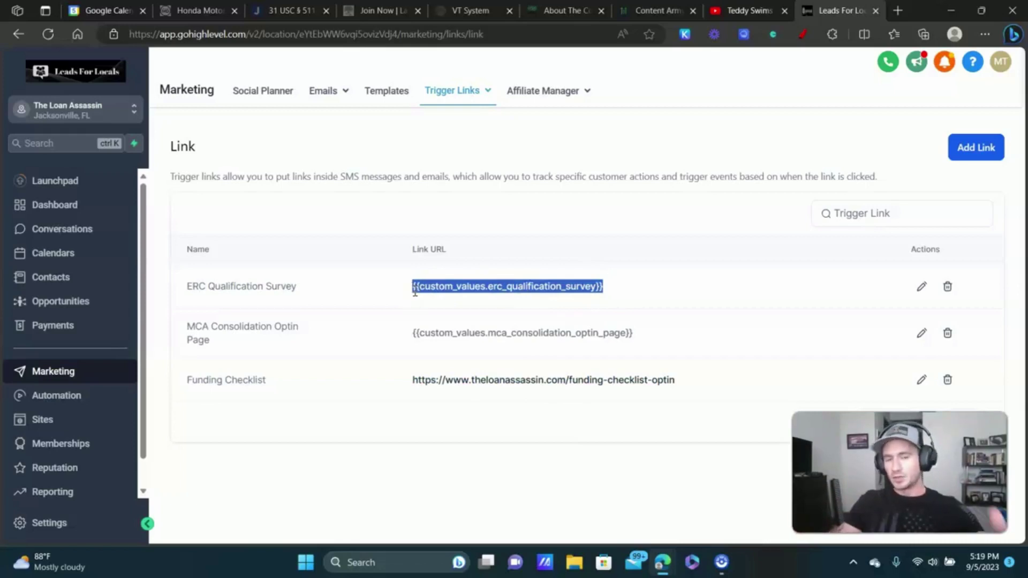
pyautogui.click(534, 233)
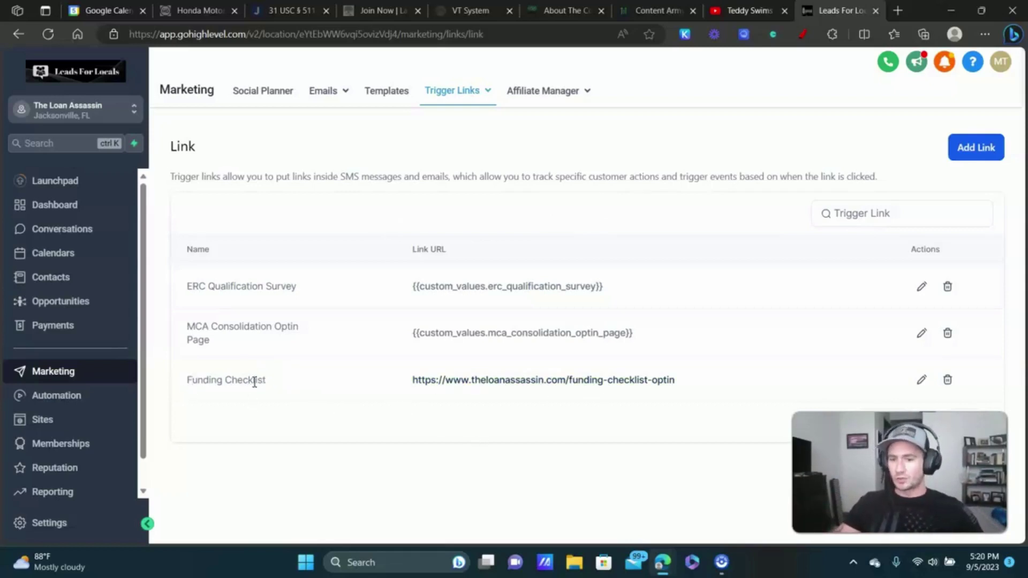
pyautogui.click(58, 397)
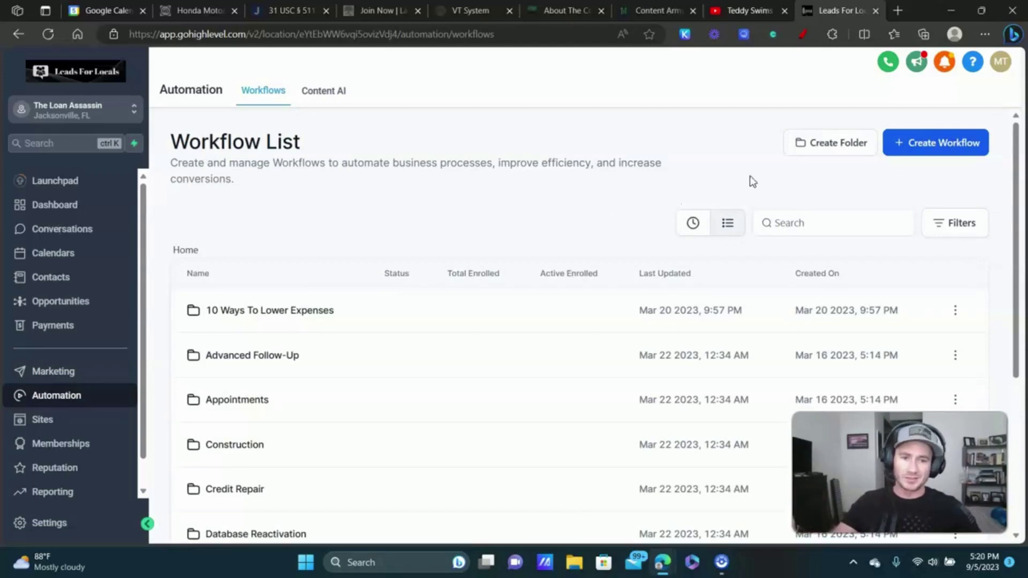
# Create a blank workflow from scratch titled 'SMS Optin For Funding Checklist'.
pyautogui.click(932, 153)
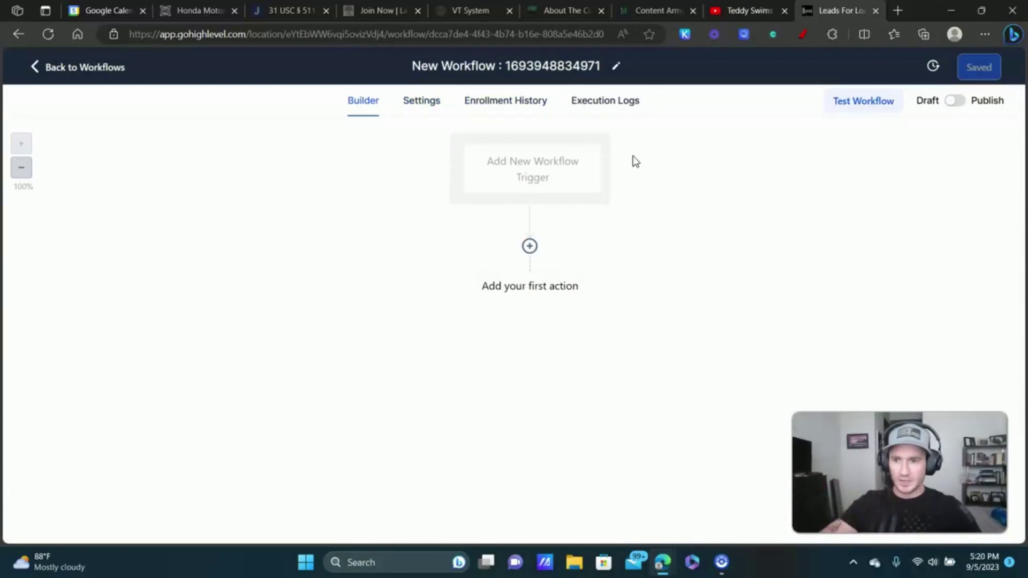
pyautogui.doubleClick(528, 72)
pyautogui.hotkey('ctrl', 'a')
pyautogui.write('SM')
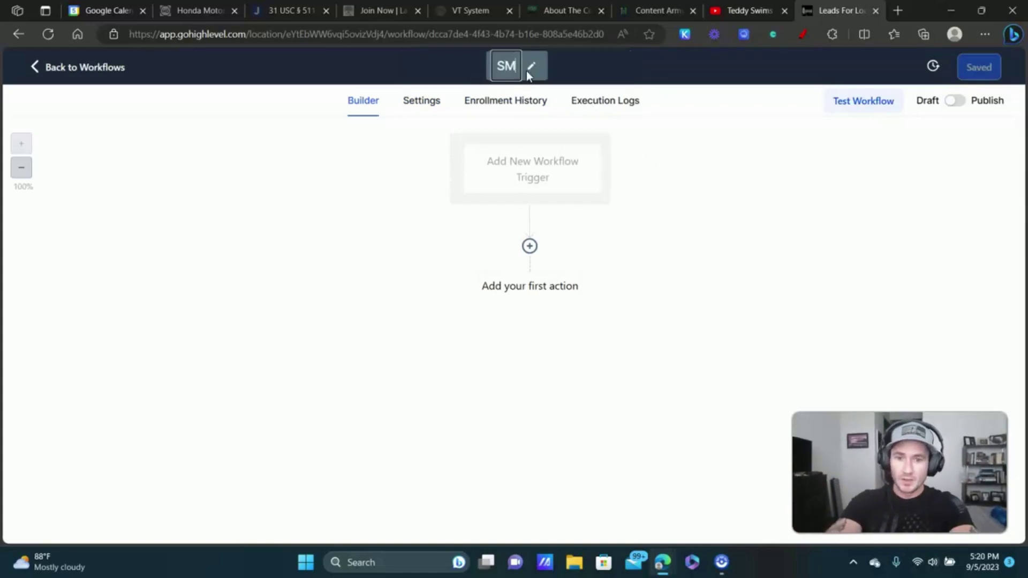
pyautogui.write('S Optin ')
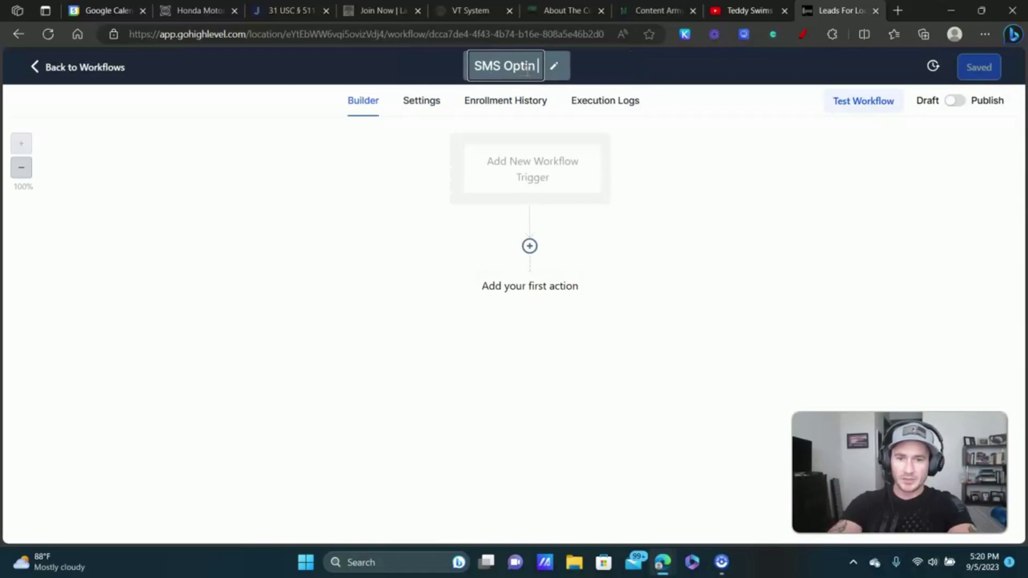
pyautogui.write('For Funding Checklist')
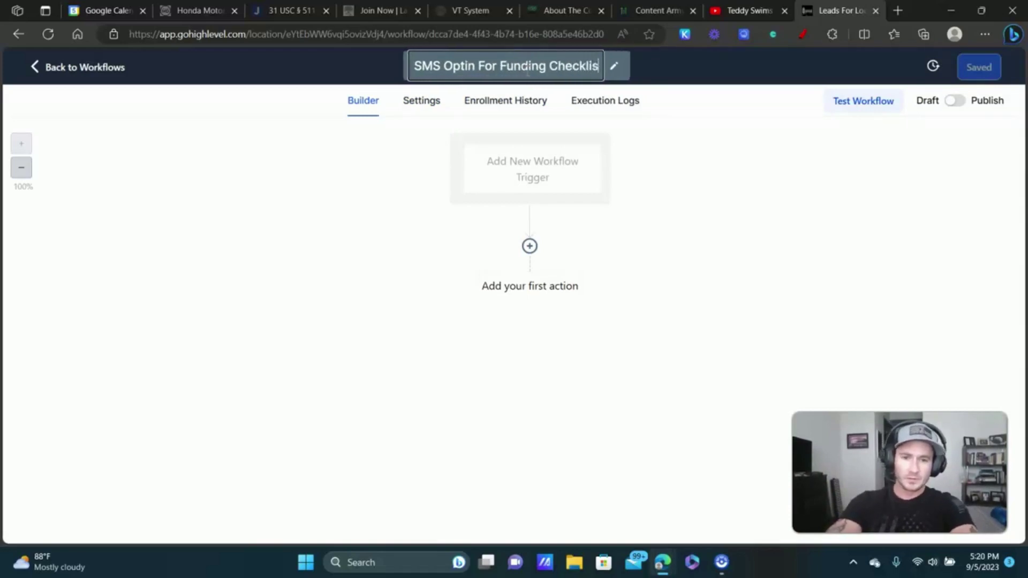
pyautogui.press('Return')
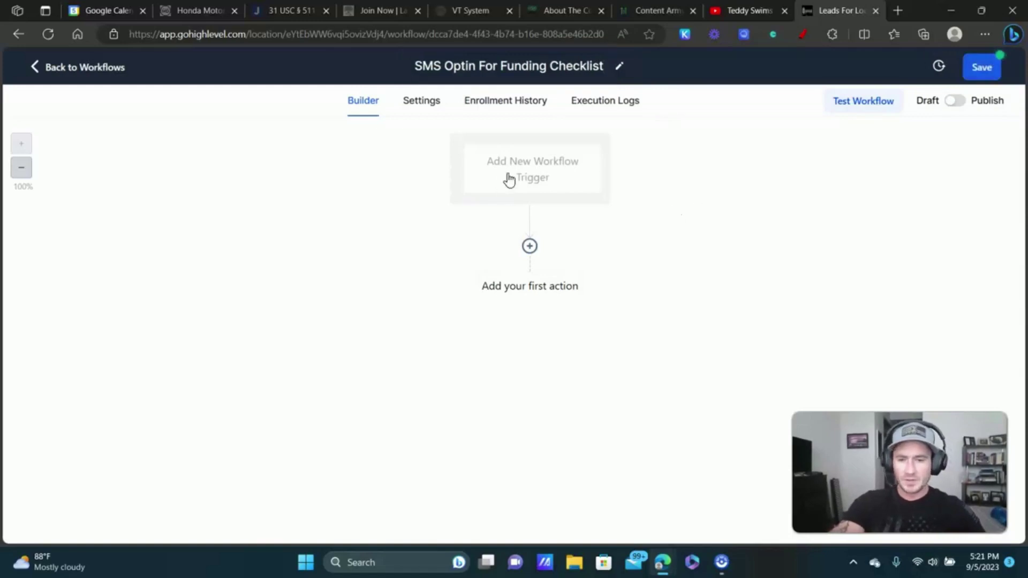
# Add a Customer Replied trigger to the workflow.
pyautogui.click(520, 172)
pyautogui.click(758, 151)
pyautogui.write('customer')
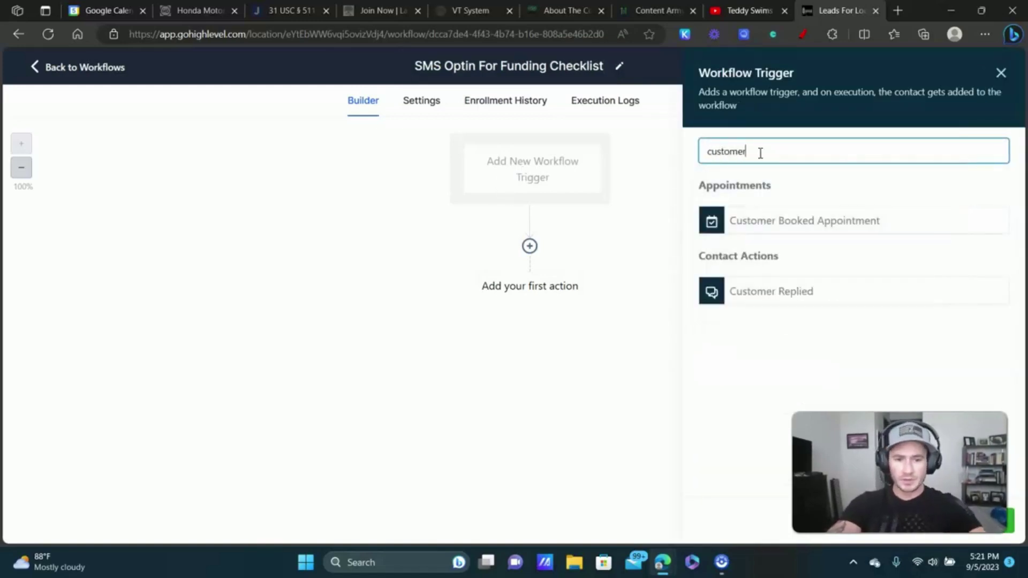
pyautogui.click(760, 292)
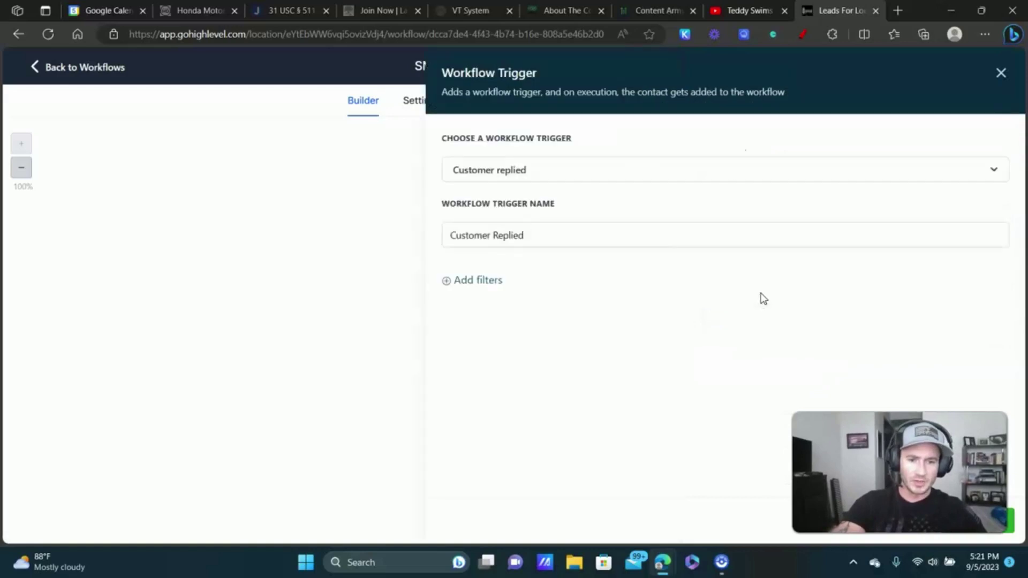
# Filter the trigger so the Reply channel is SMS.
pyautogui.click(489, 281)
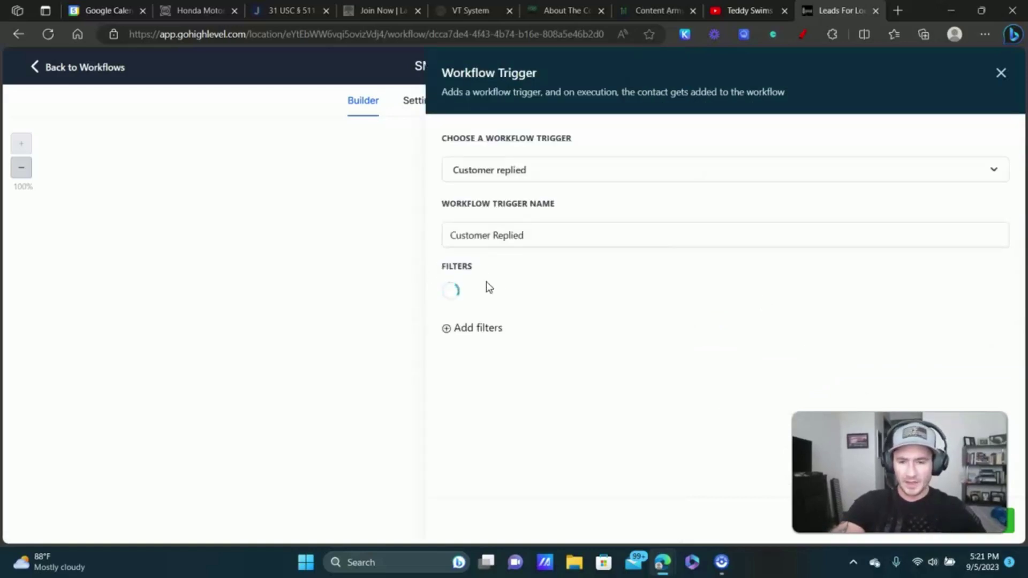
pyautogui.click(556, 294)
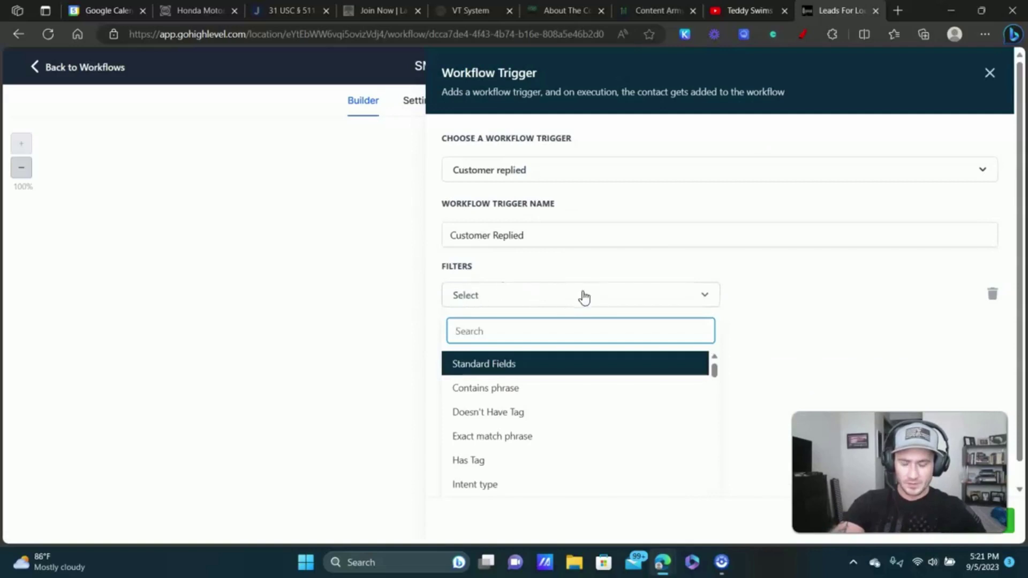
pyautogui.scroll(-1, 575, 298)
pyautogui.scroll(-1, 514, 411)
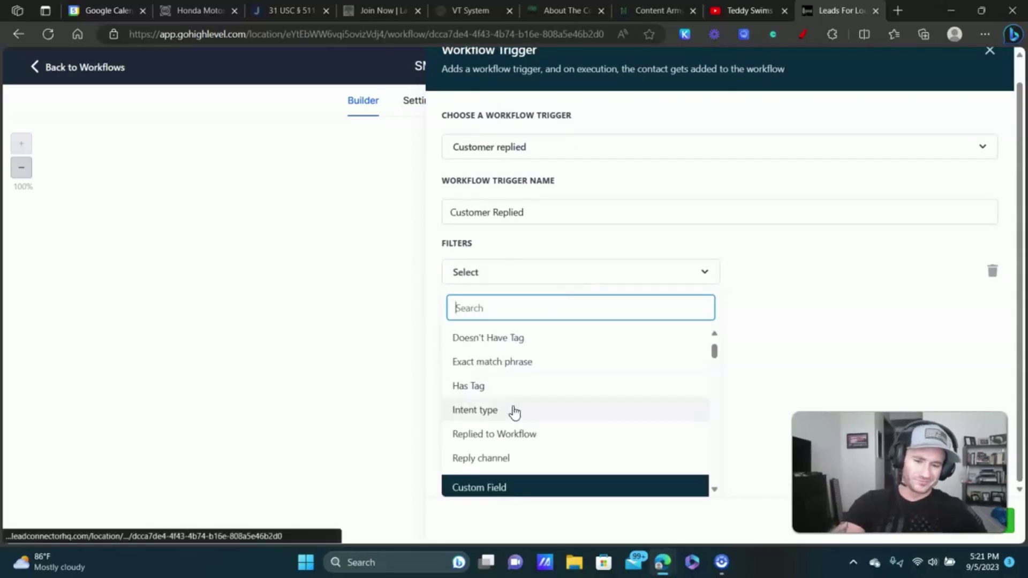
pyautogui.click(467, 458)
pyautogui.click(801, 298)
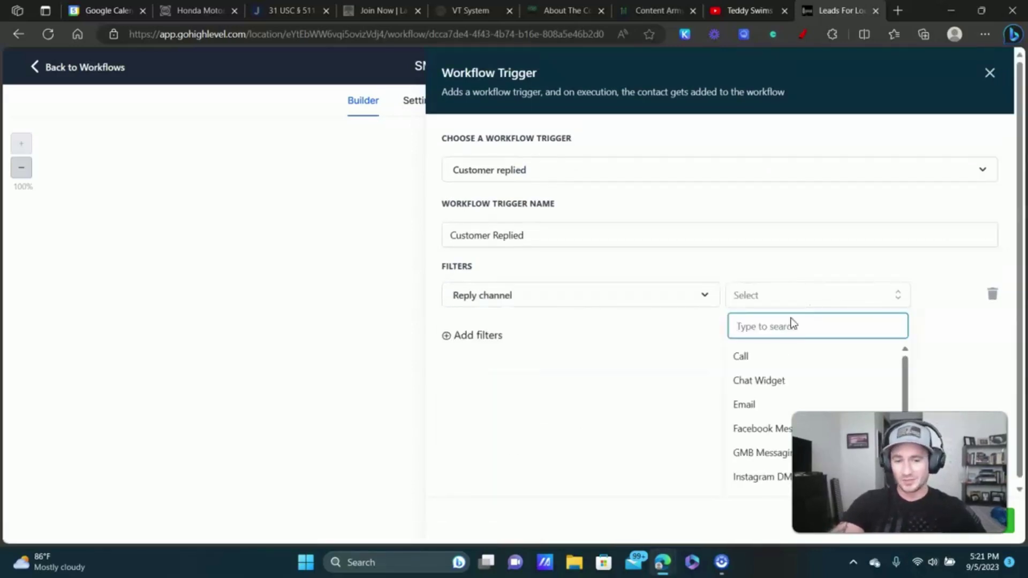
pyautogui.click(744, 490)
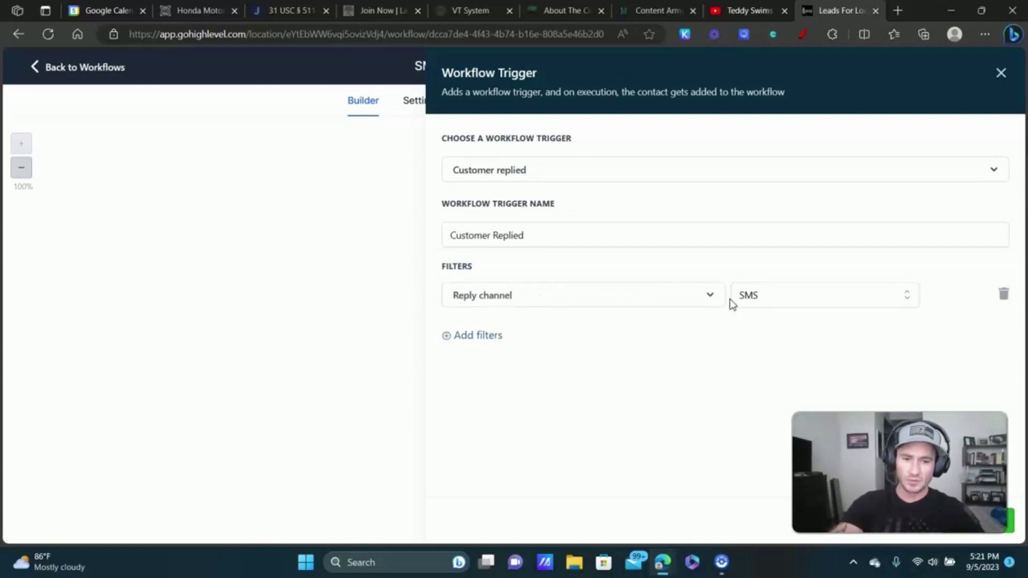
# Add a second filter requiring the reply to contain the phrase 'Funding101'.
pyautogui.click(482, 333)
pyautogui.click(501, 336)
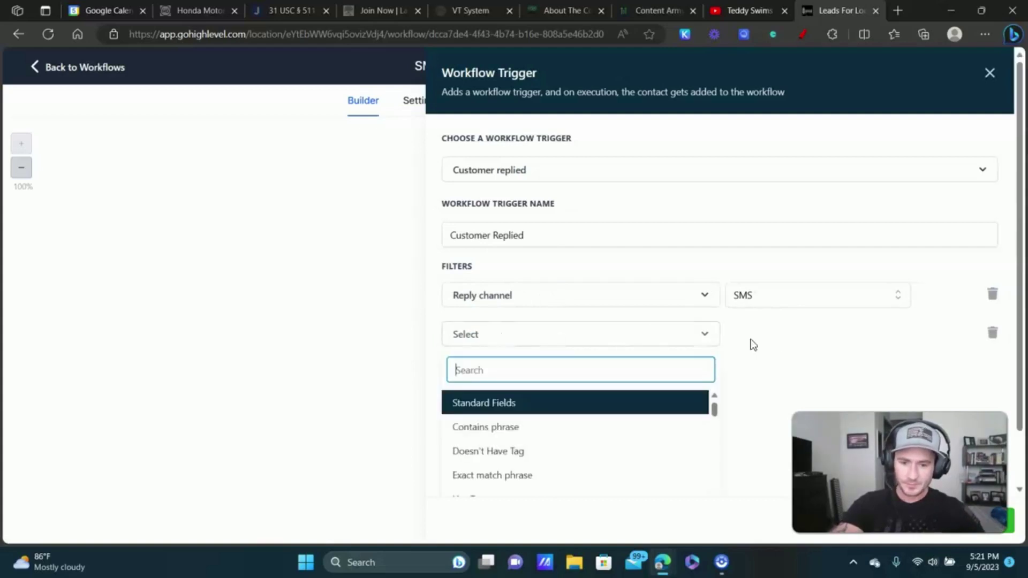
pyautogui.click(479, 428)
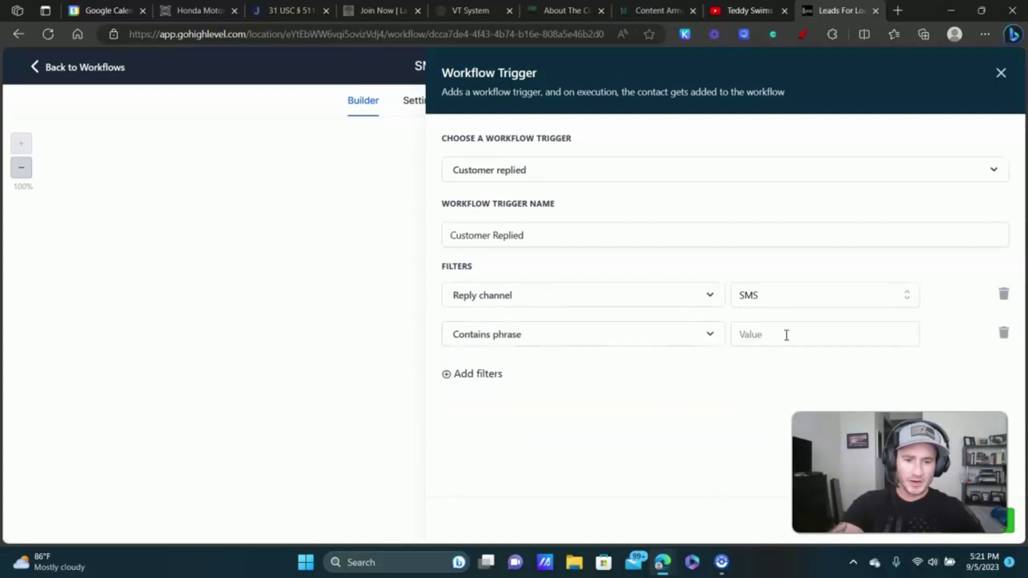
pyautogui.click(572, 341)
pyautogui.scroll(-2, 503, 407)
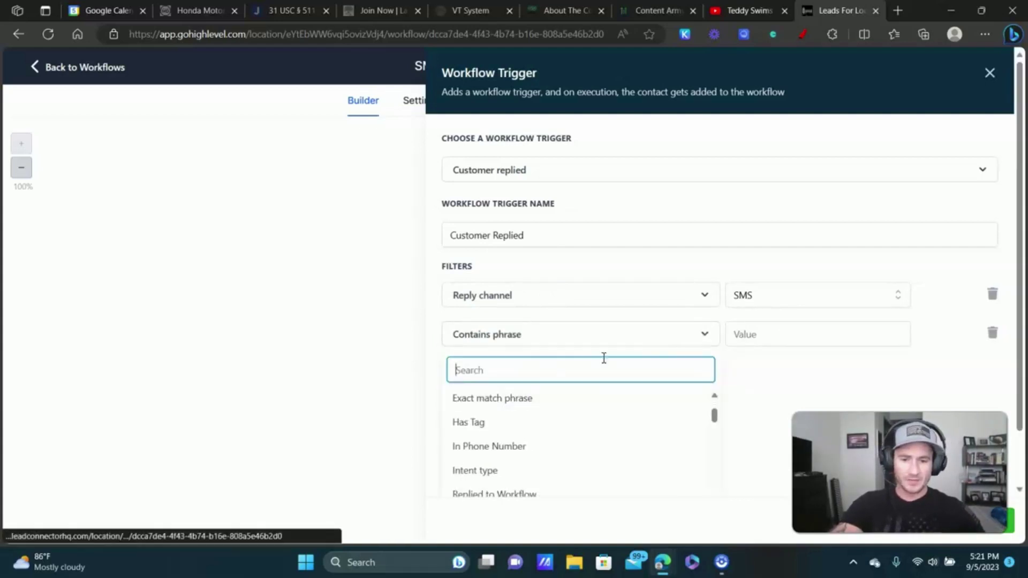
pyautogui.click(656, 342)
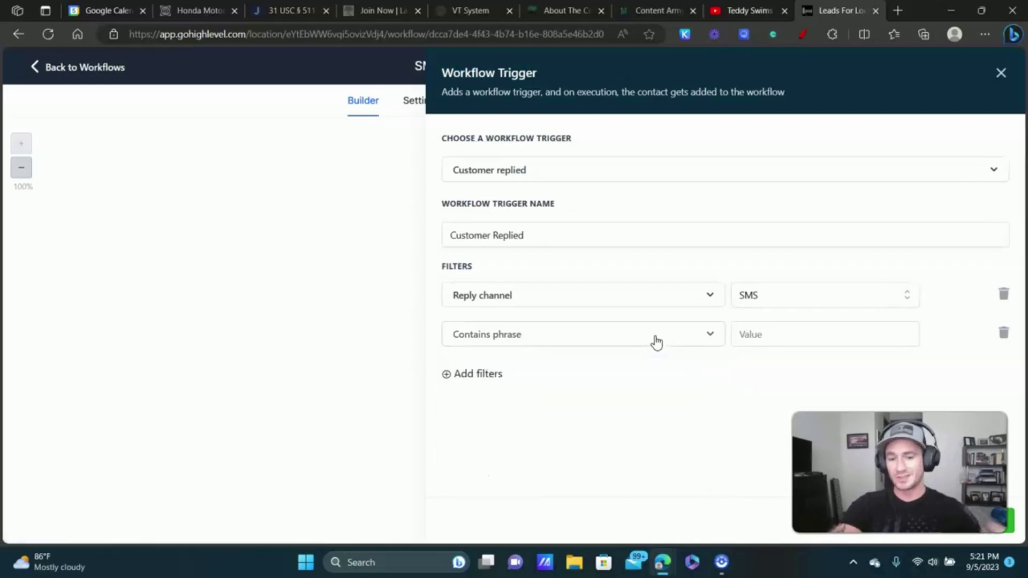
pyautogui.click(793, 332)
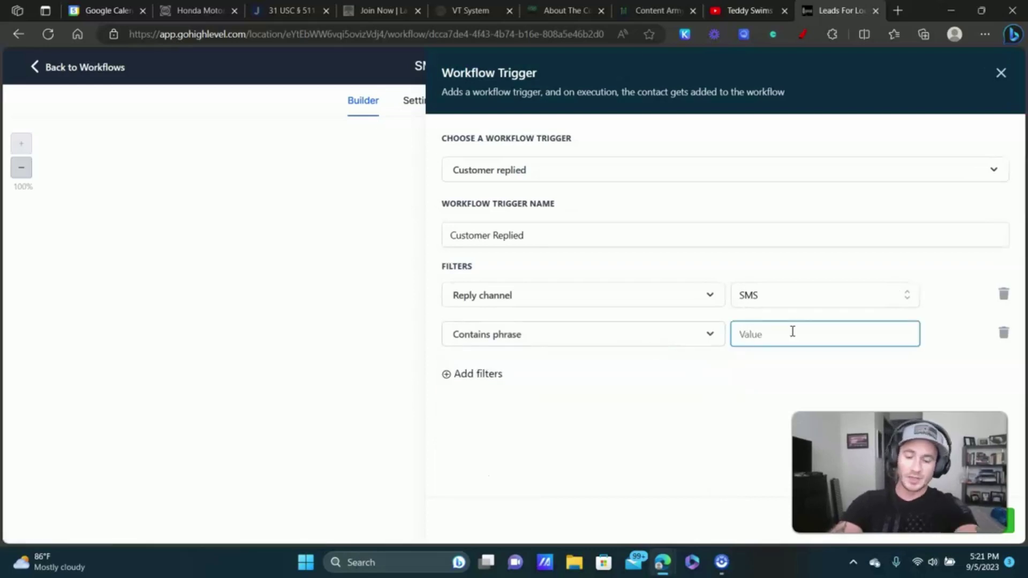
pyautogui.write('Funding')
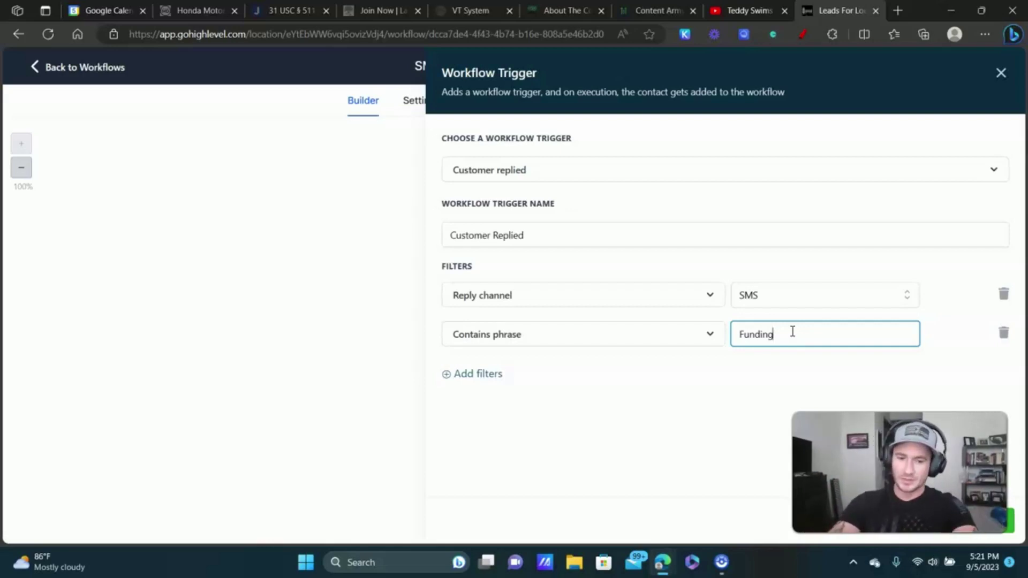
pyautogui.write('101')
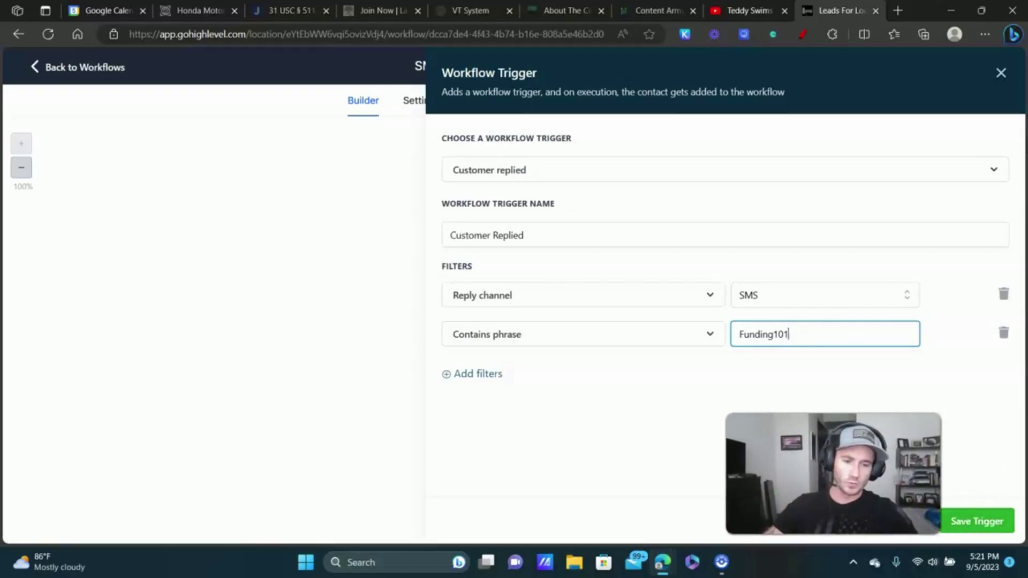
# Save the Customer Replied trigger and add a Send SMS action after it.
pyautogui.click(983, 523)
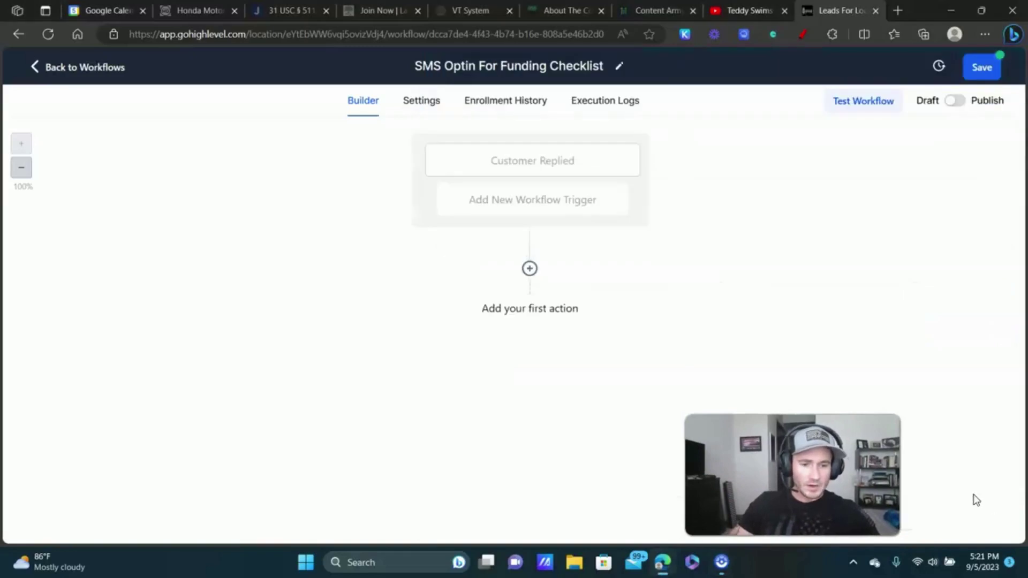
pyautogui.click(540, 270)
pyautogui.scroll(-5, 814, 246)
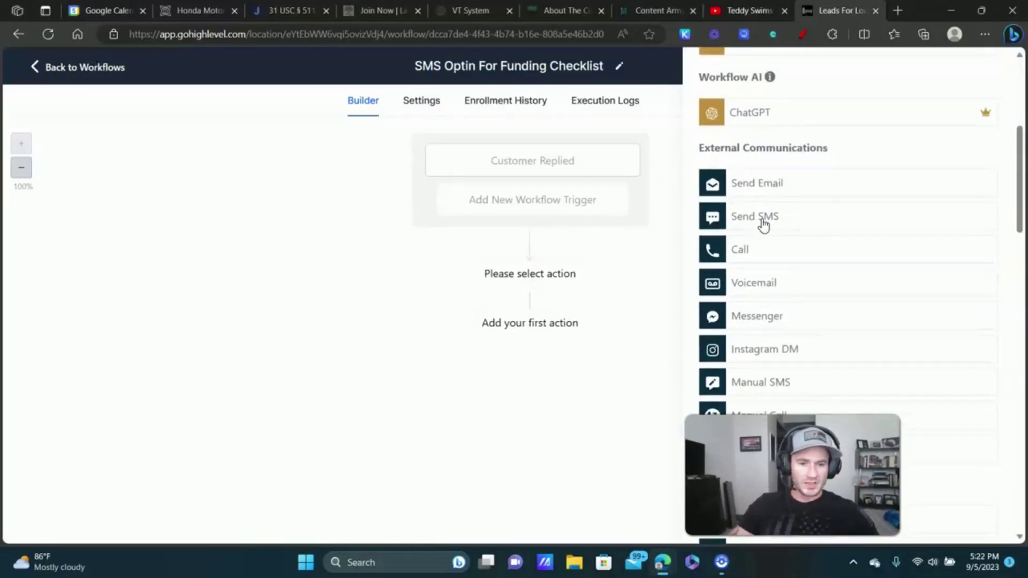
pyautogui.click(764, 219)
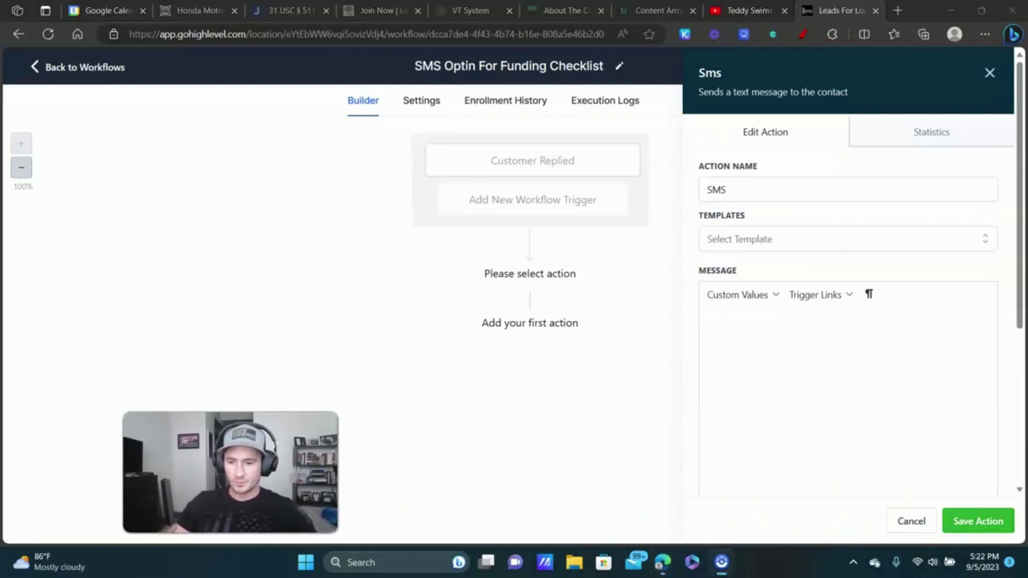
# Write the thank-you SMS with the Funding Checklist trigger link and a signature, and save it.
pyautogui.click(774, 332)
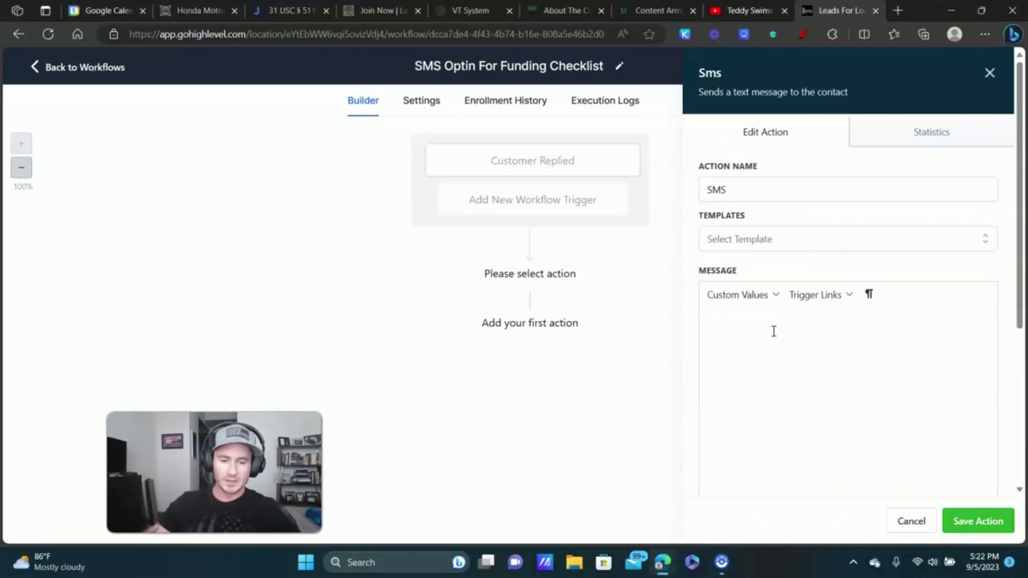
pyautogui.write('Thanks')
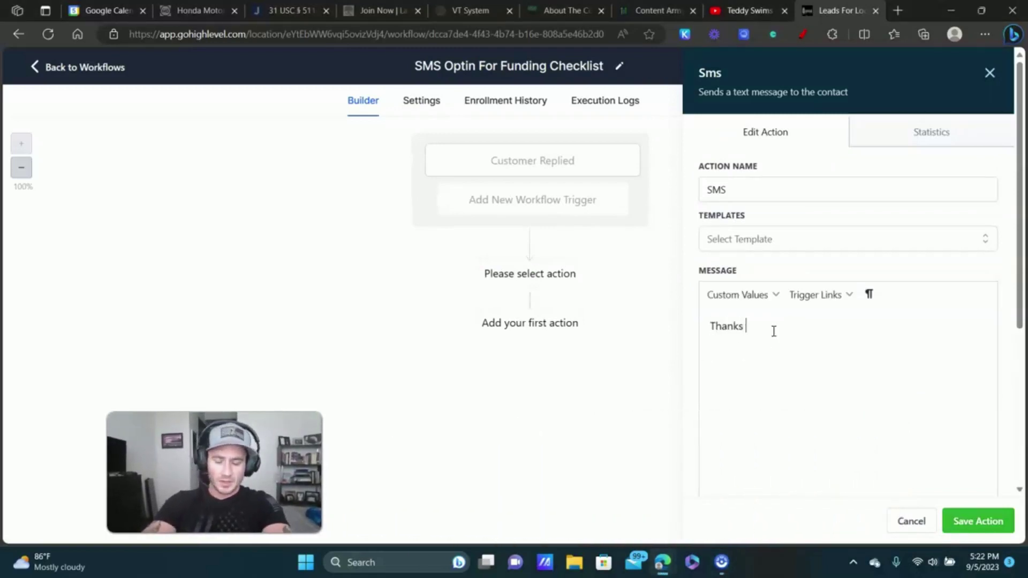
pyautogui.write(' for rece')
pyautogui.write('questing ')
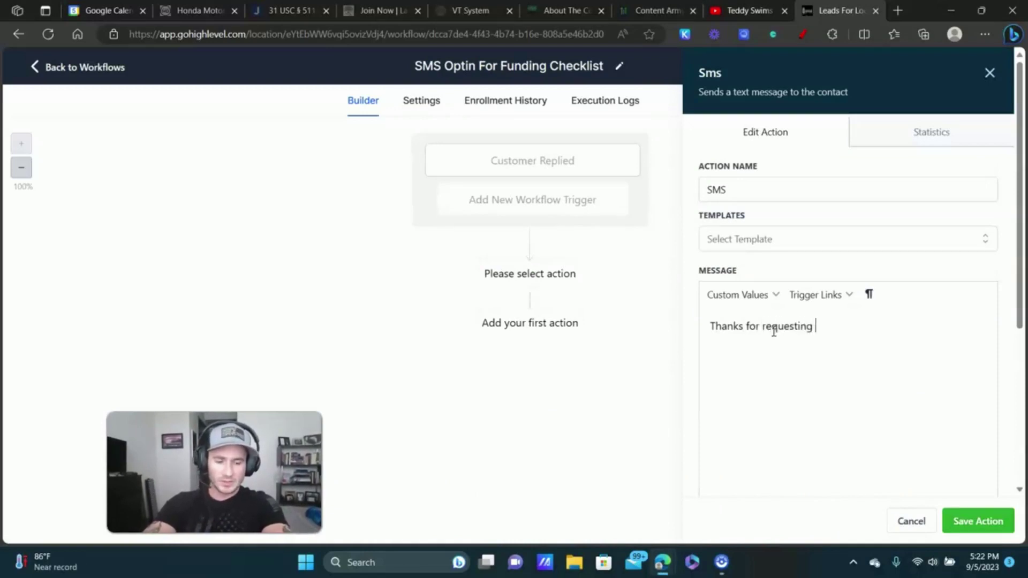
pyautogui.write('our free Business Funding Checklist')
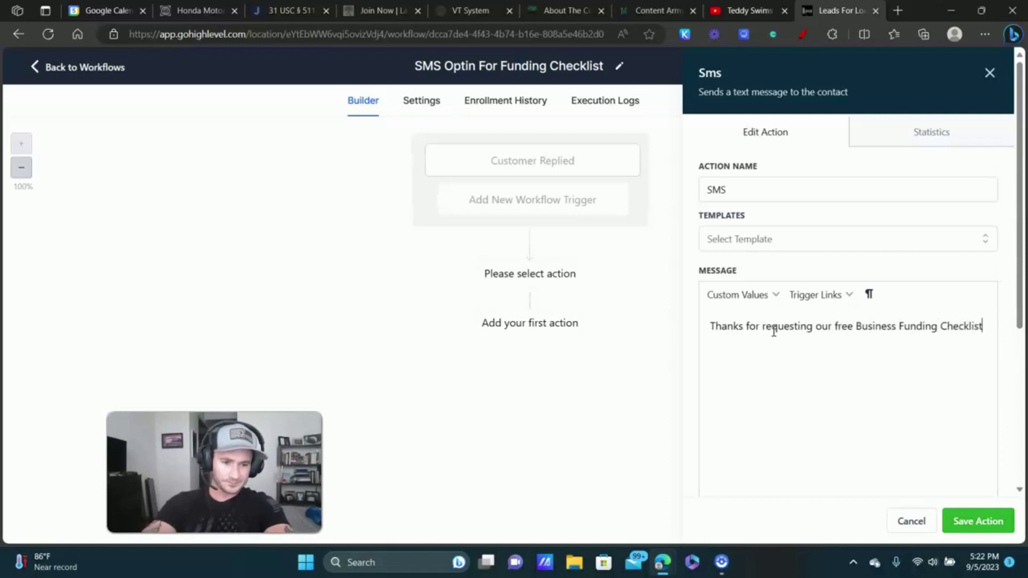
pyautogui.write('! Simply')
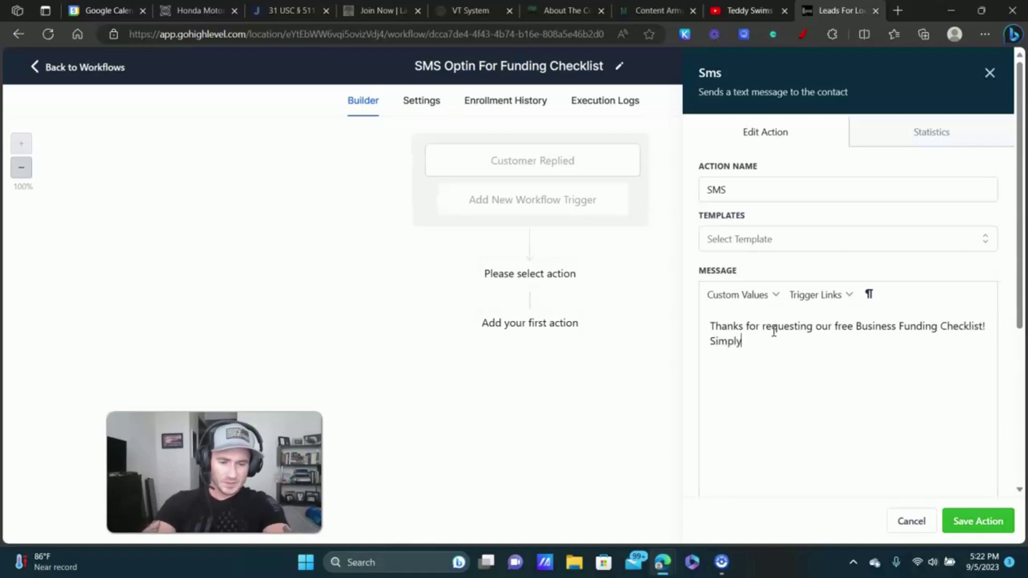
pyautogui.write(' kthe')
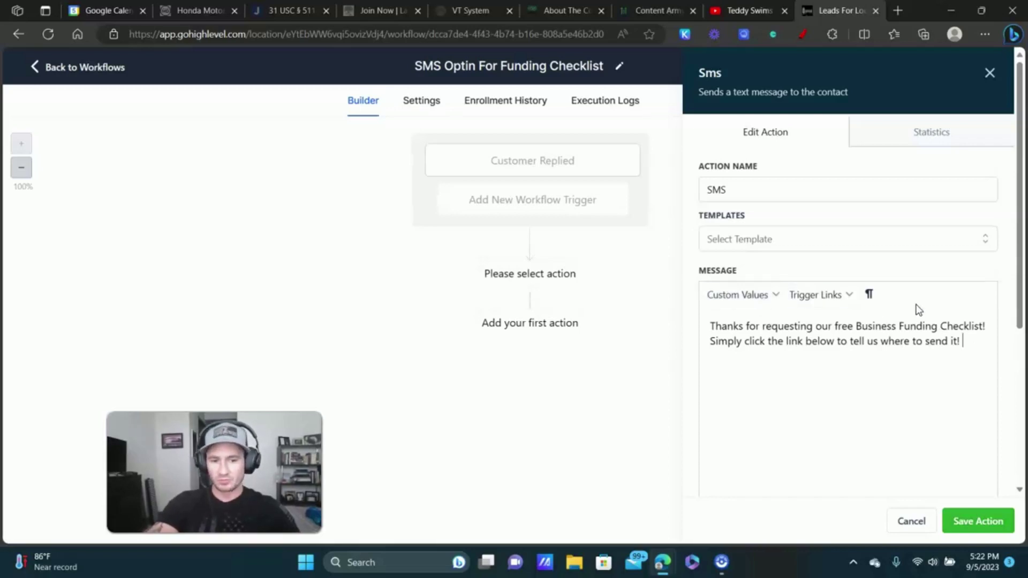
pyautogui.click(828, 294)
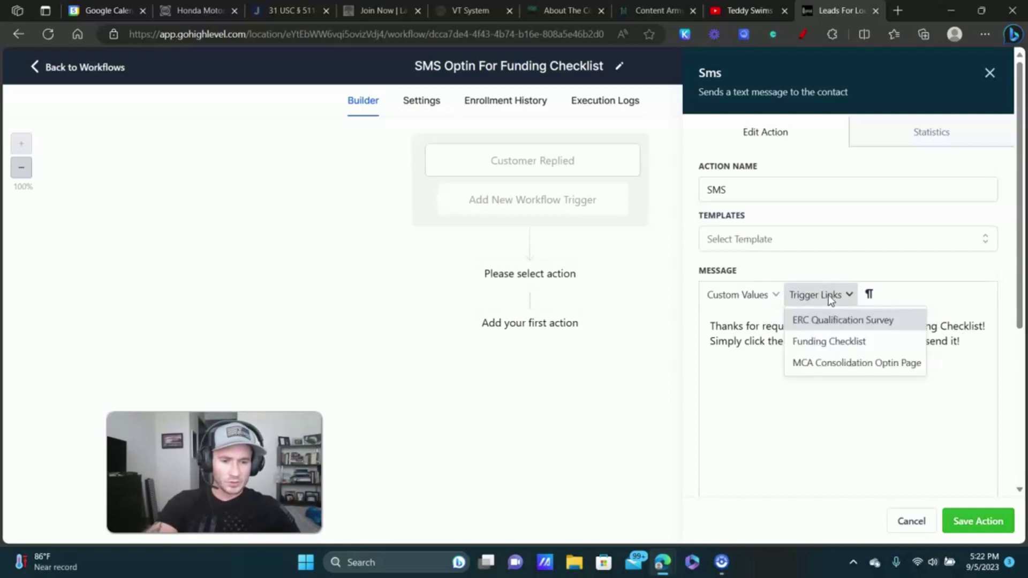
pyautogui.click(819, 344)
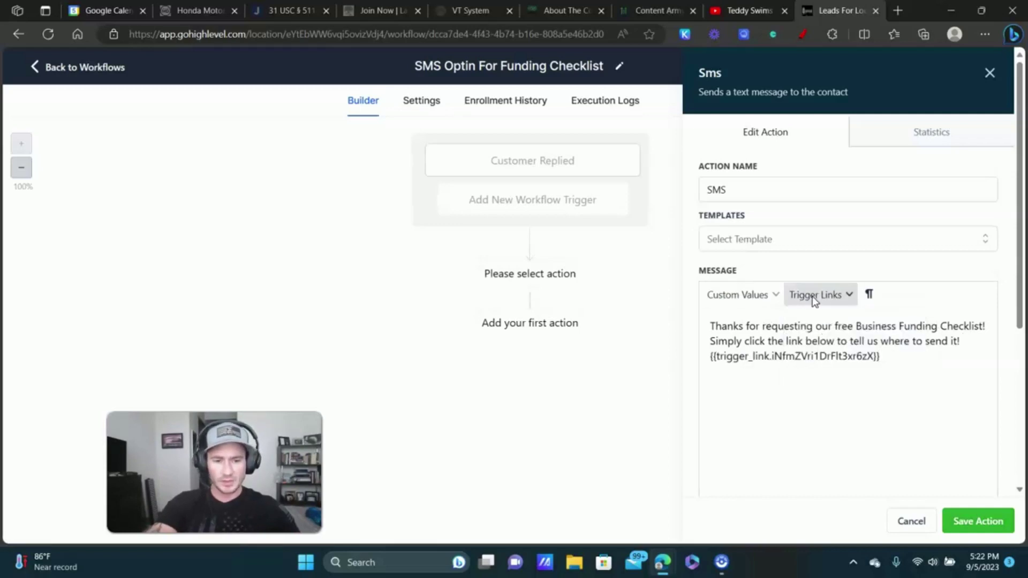
pyautogui.press('Return')
pyautogui.press('Return')
pyautogui.write('- Matt, Leads For Locals')
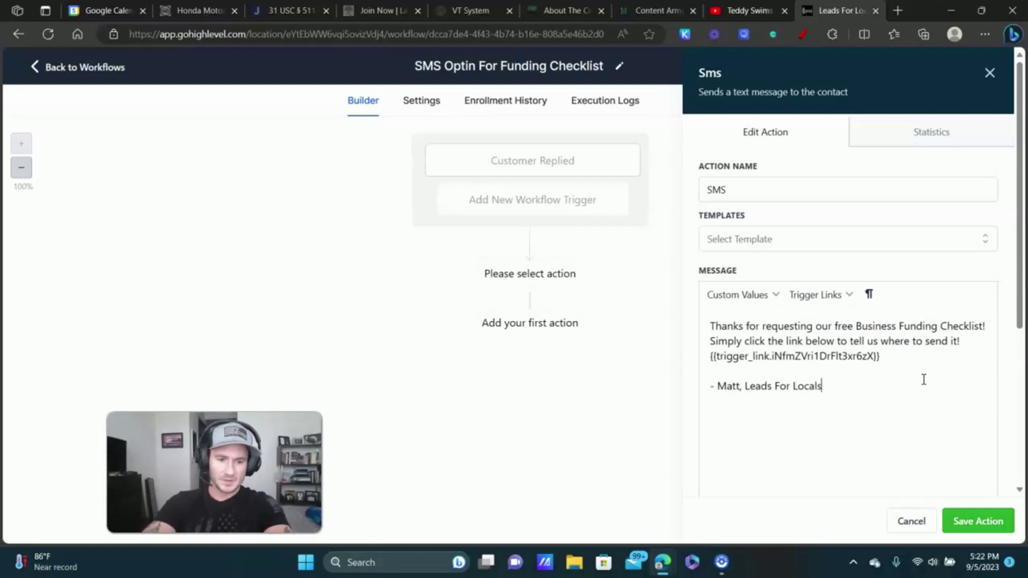
pyautogui.click(962, 520)
# Finish saving the SMS step and add a new action below it, scrolling the action list.
pyautogui.click(955, 100)
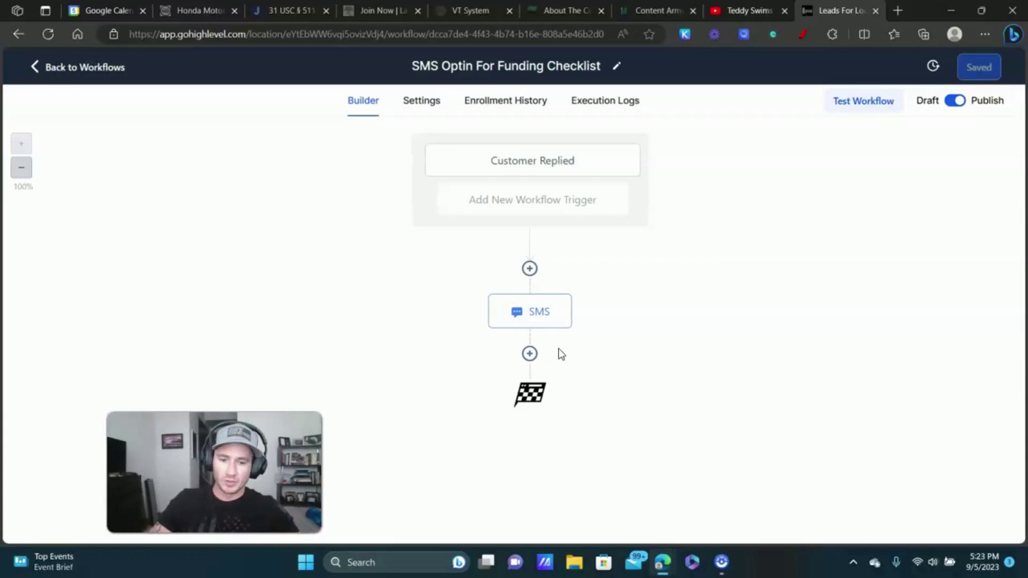
pyautogui.click(530, 354)
pyautogui.scroll(-15, 769, 298)
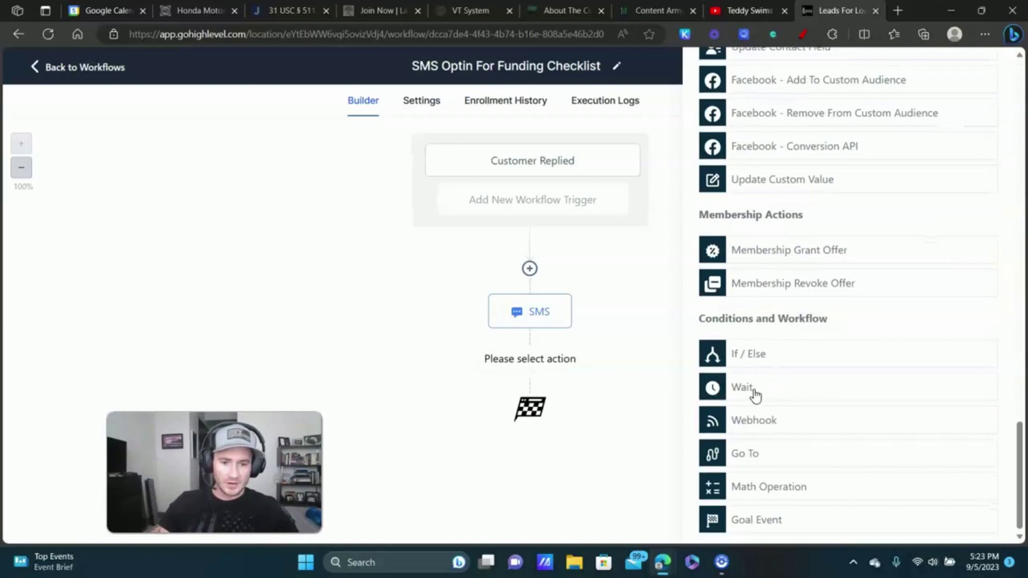
# Add a Wait step measured in days and turn on its resume-between-hours window.
pyautogui.click(753, 394)
pyautogui.click(596, 285)
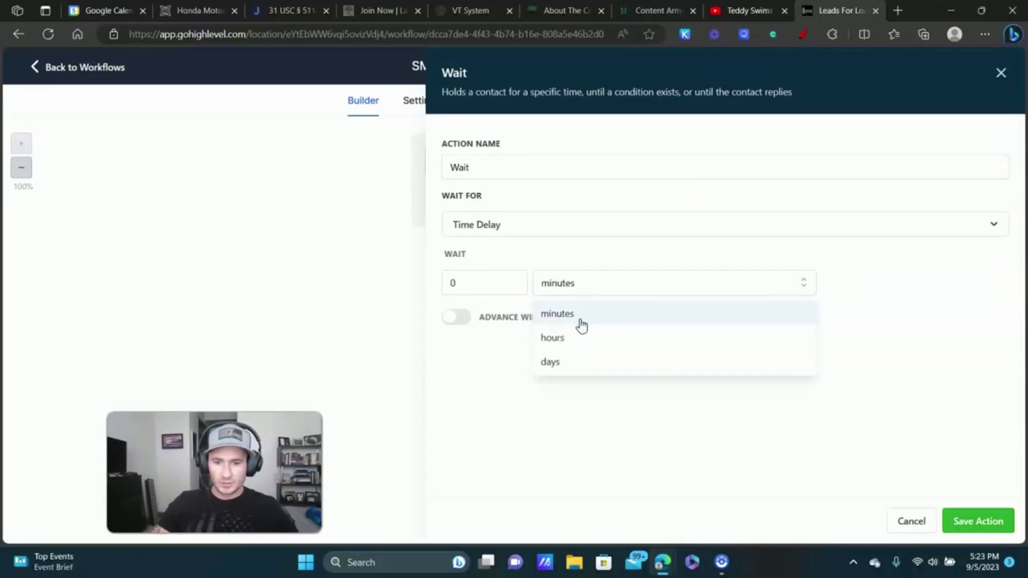
pyautogui.click(554, 362)
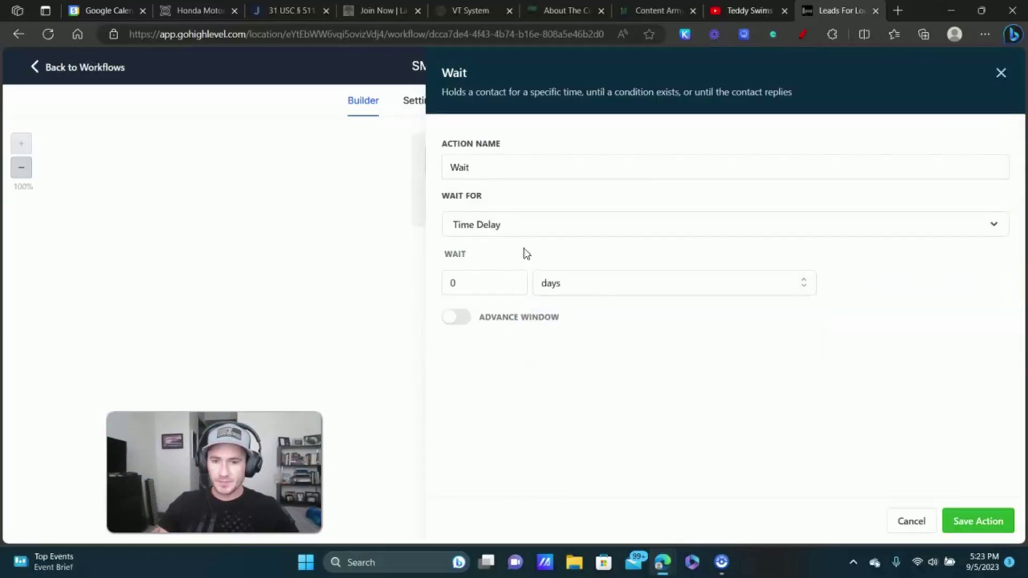
pyautogui.click(464, 321)
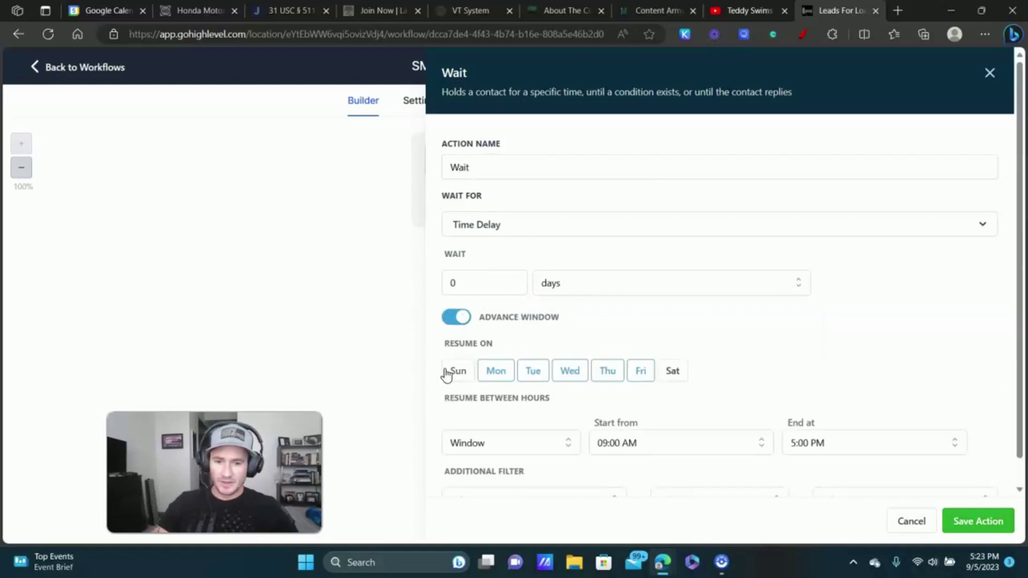
pyautogui.scroll(-1, 633, 293)
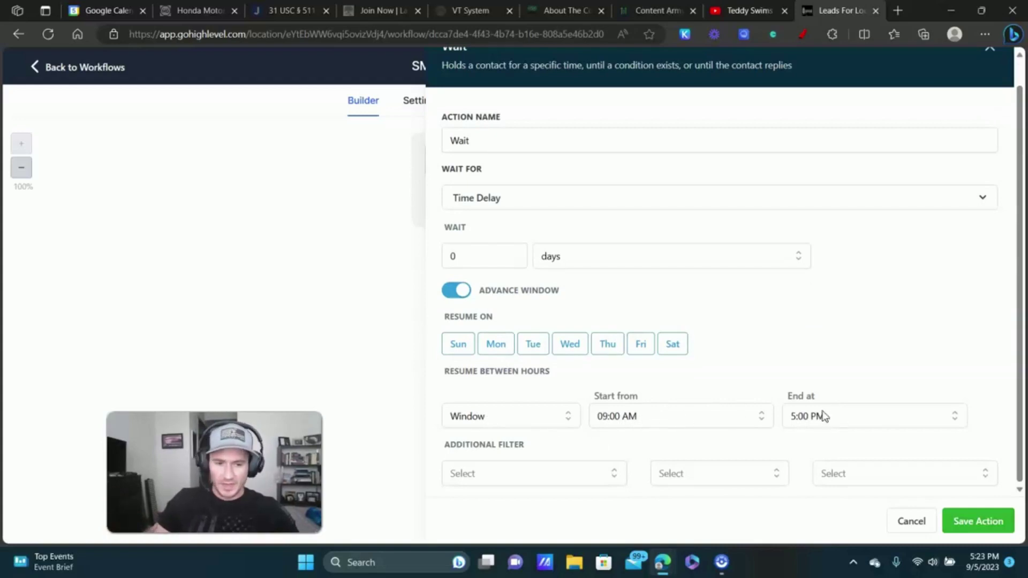
# Set the resume window to start at 11:00 AM and save the Wait step.
pyautogui.click(604, 422)
pyautogui.scroll(-2, 666, 420)
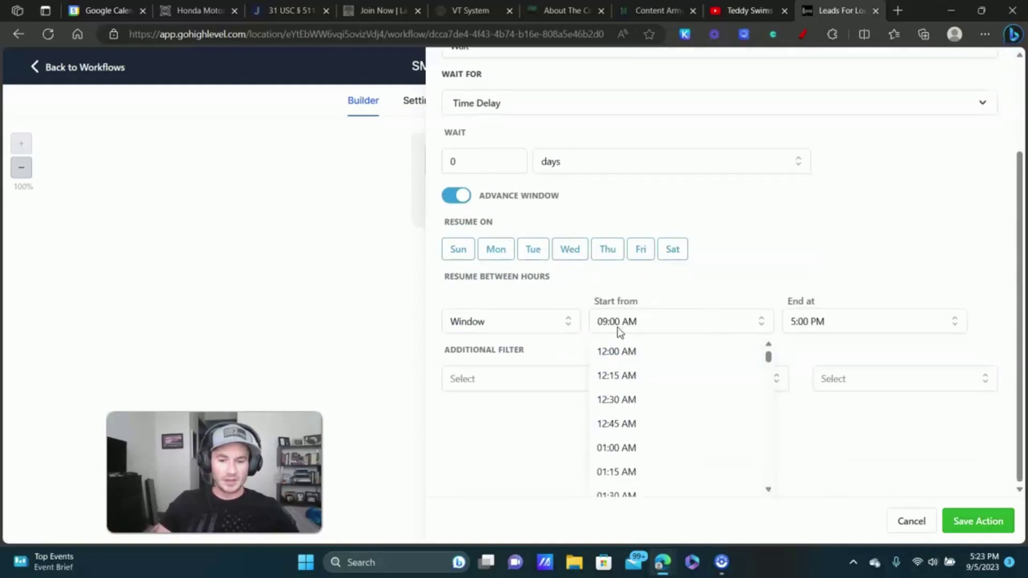
pyautogui.scroll(-2, 653, 386)
pyautogui.scroll(1, 653, 387)
pyautogui.scroll(-4, 653, 386)
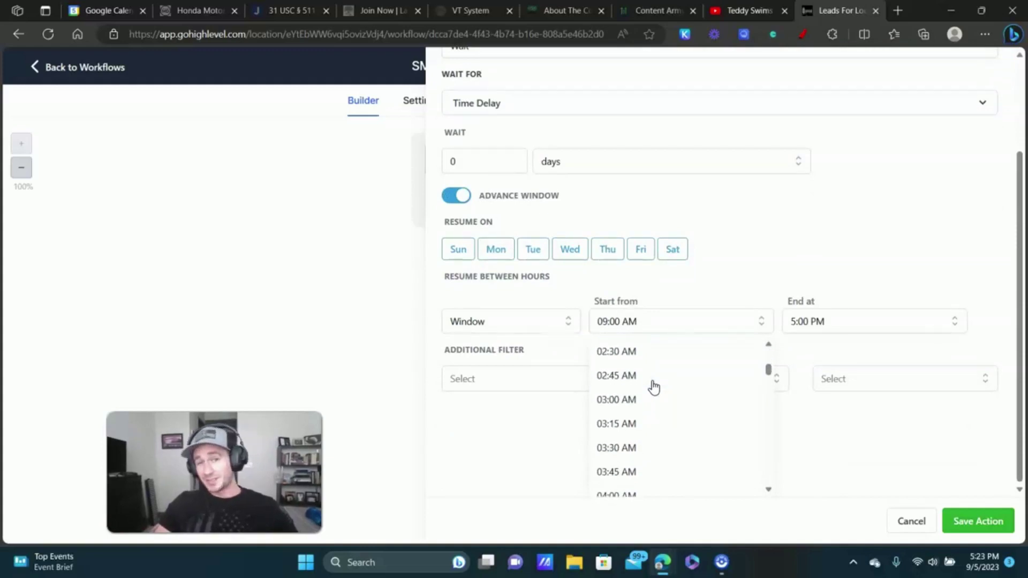
pyautogui.scroll(-9, 654, 386)
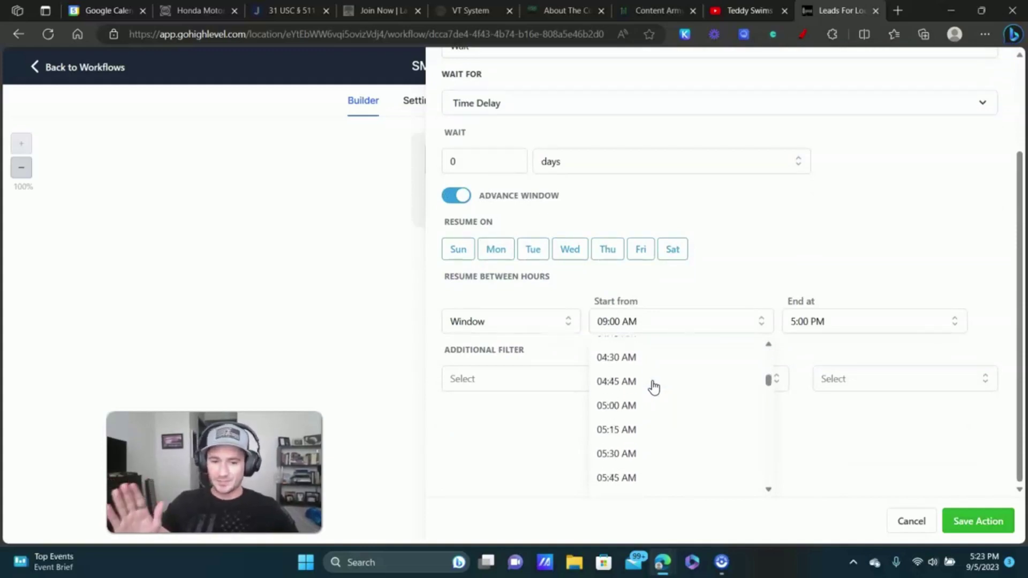
pyautogui.scroll(-7, 648, 375)
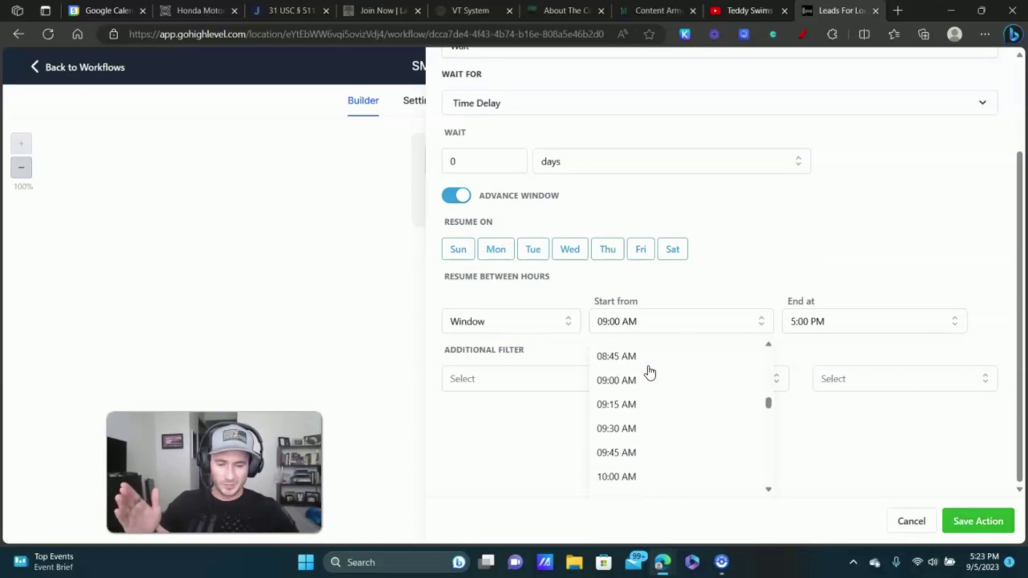
pyautogui.scroll(-1, 639, 394)
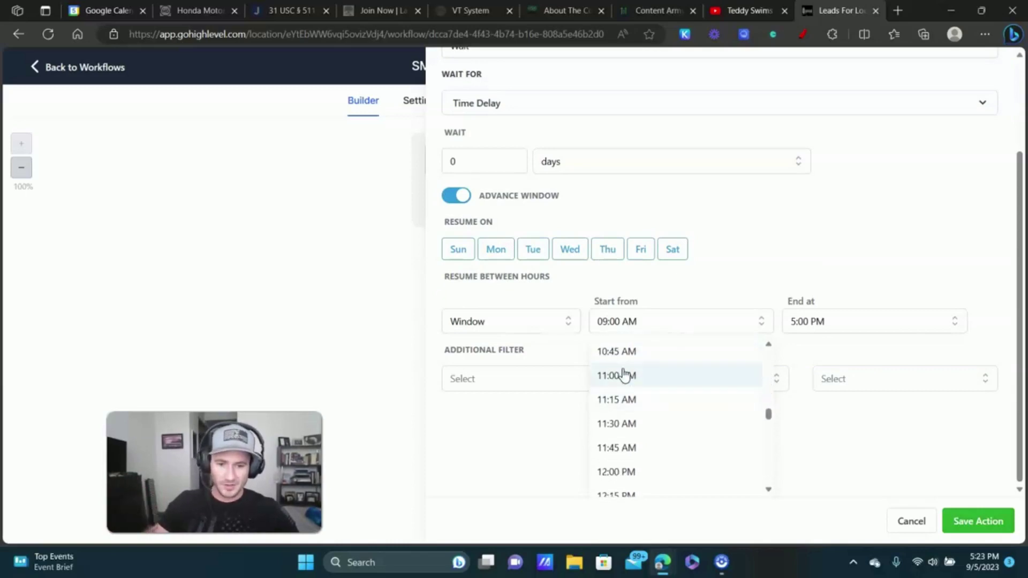
pyautogui.click(625, 378)
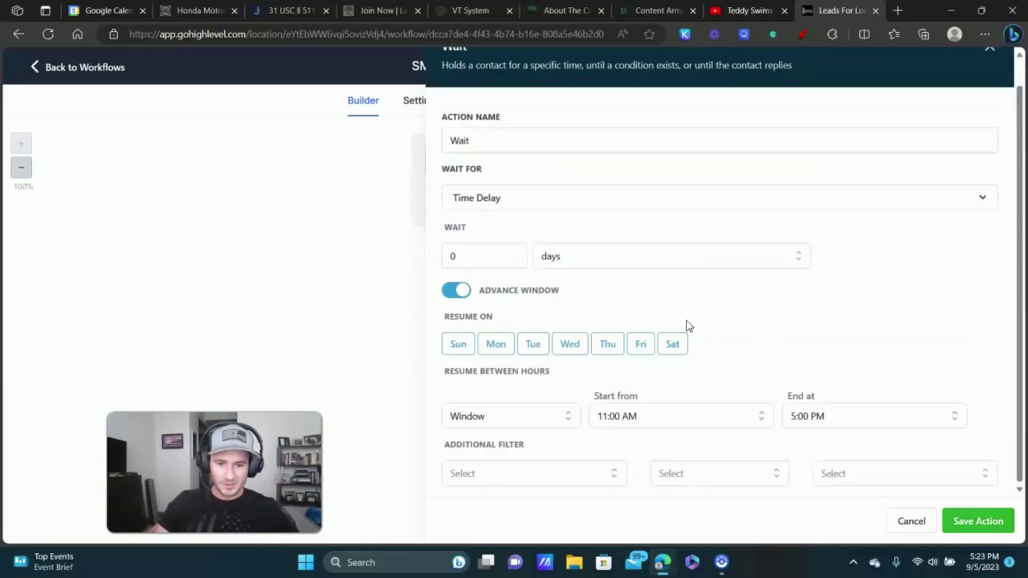
pyautogui.click(970, 523)
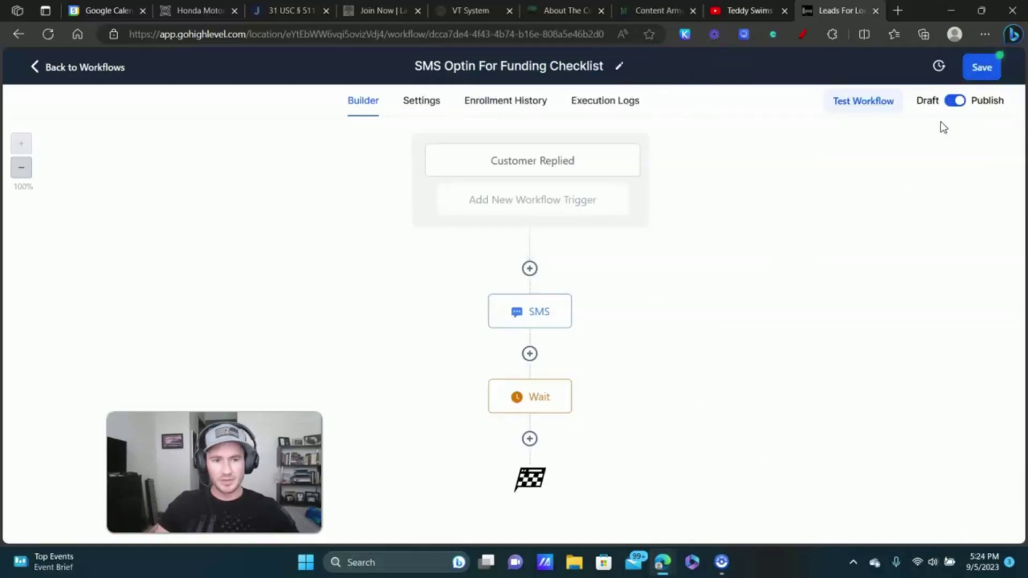
# Save the workflow and add an If/Else condition after the Wait step.
pyautogui.click(981, 68)
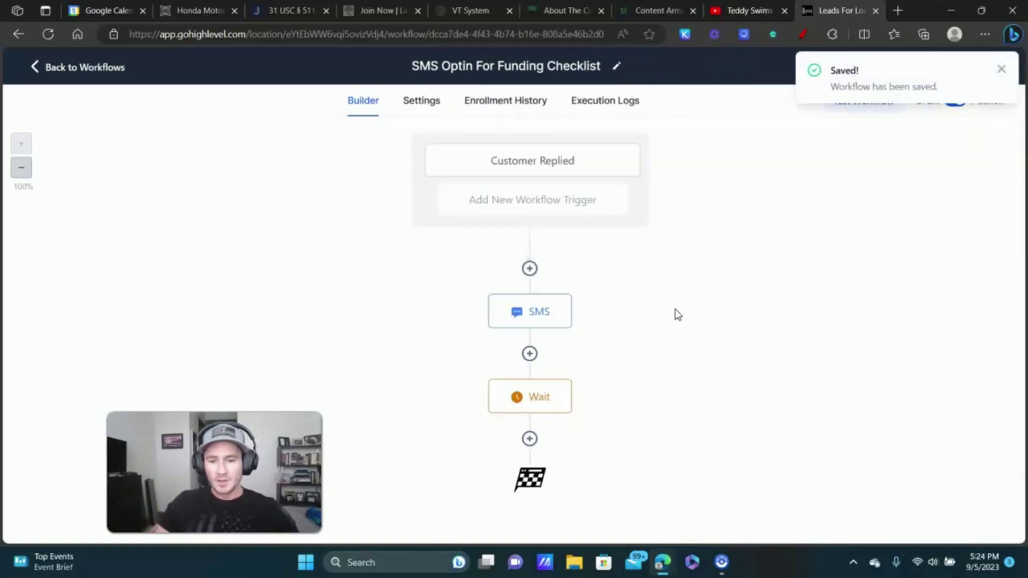
pyautogui.click(529, 438)
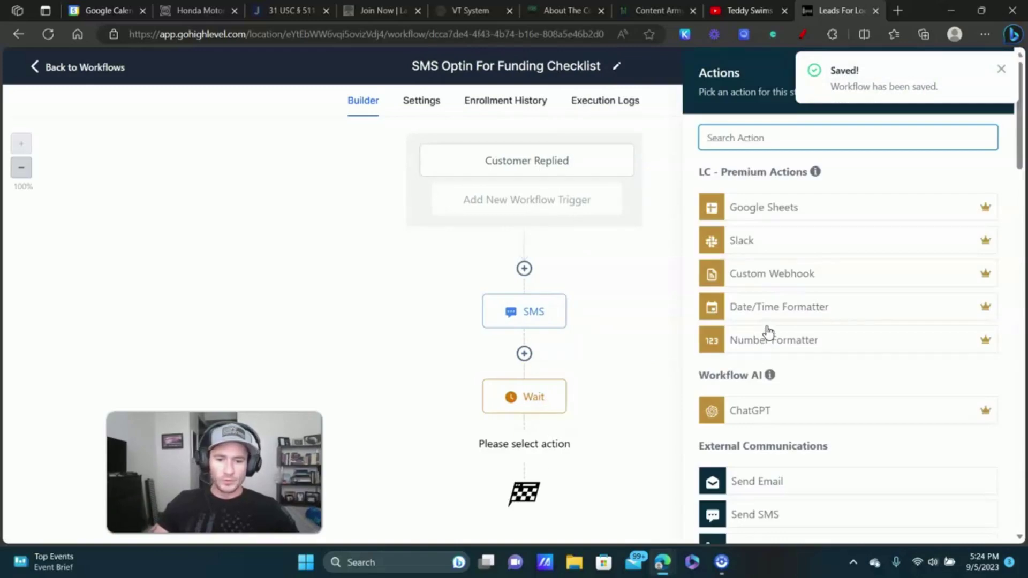
pyautogui.scroll(-15, 863, 291)
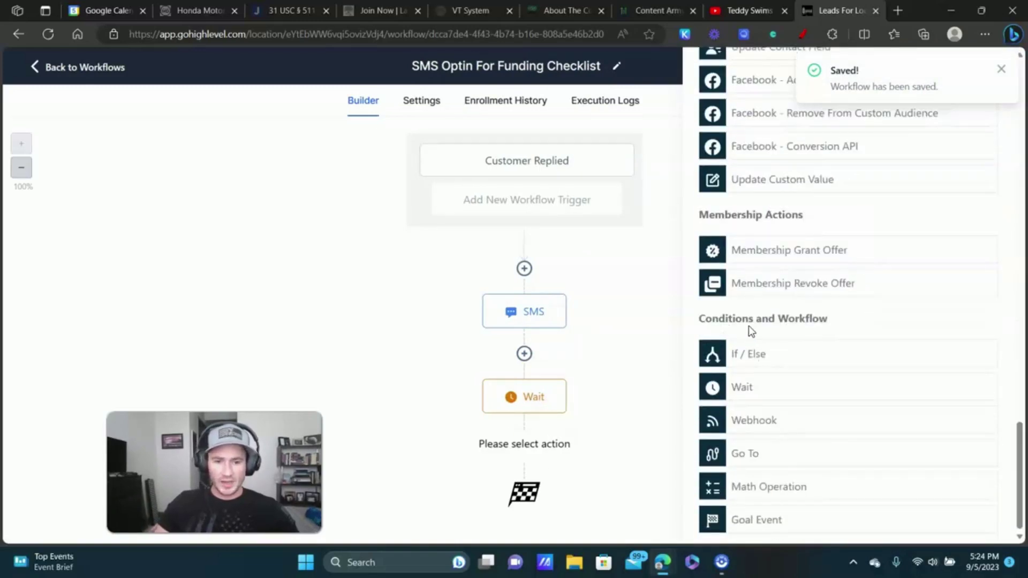
pyautogui.click(749, 356)
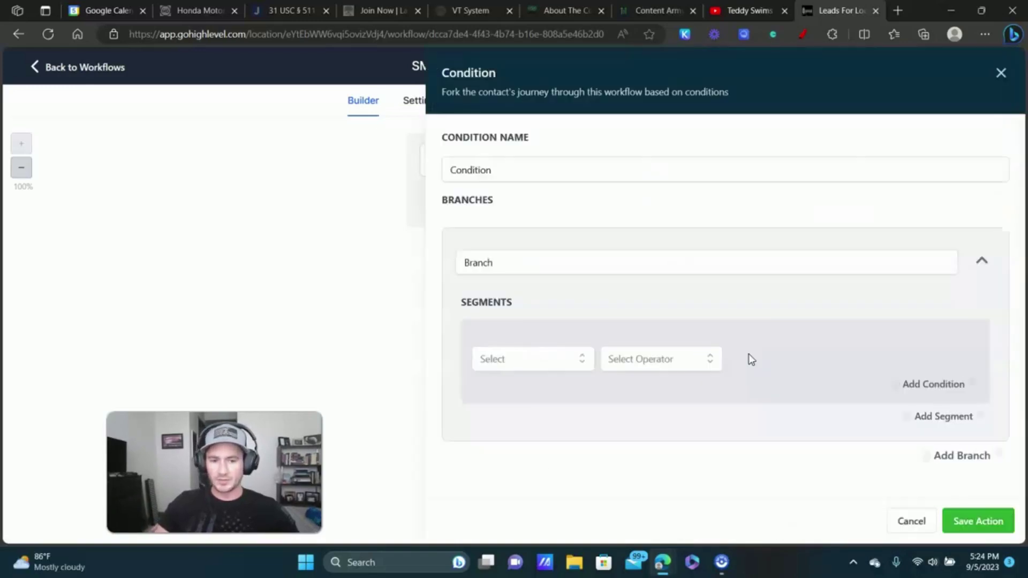
# Browse the condition categories to the Events options, then close the condition panel.
pyautogui.click(552, 358)
pyautogui.scroll(-1, 674, 288)
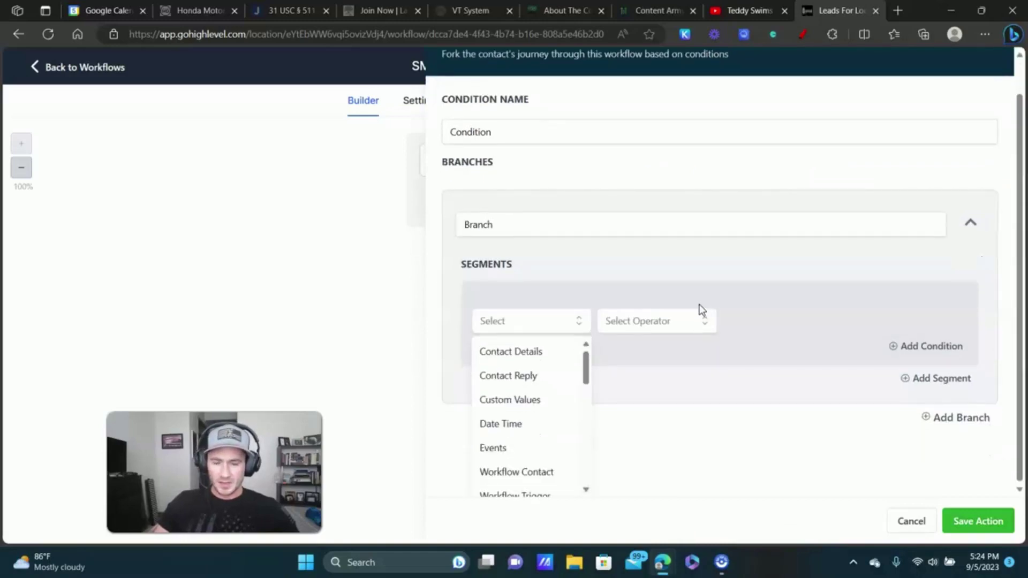
pyautogui.scroll(-2, 531, 375)
pyautogui.click(500, 399)
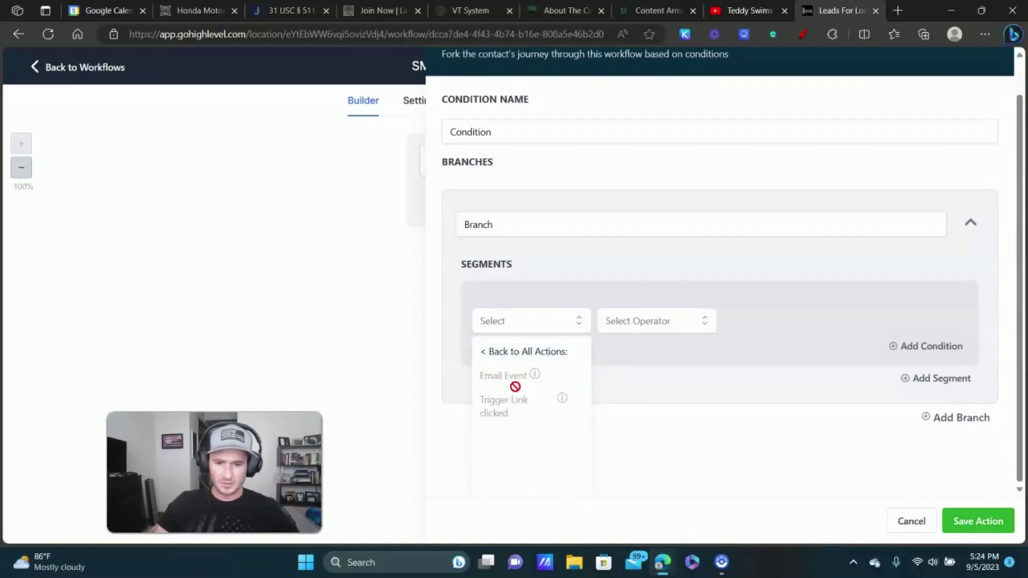
pyautogui.scroll(1, 569, 348)
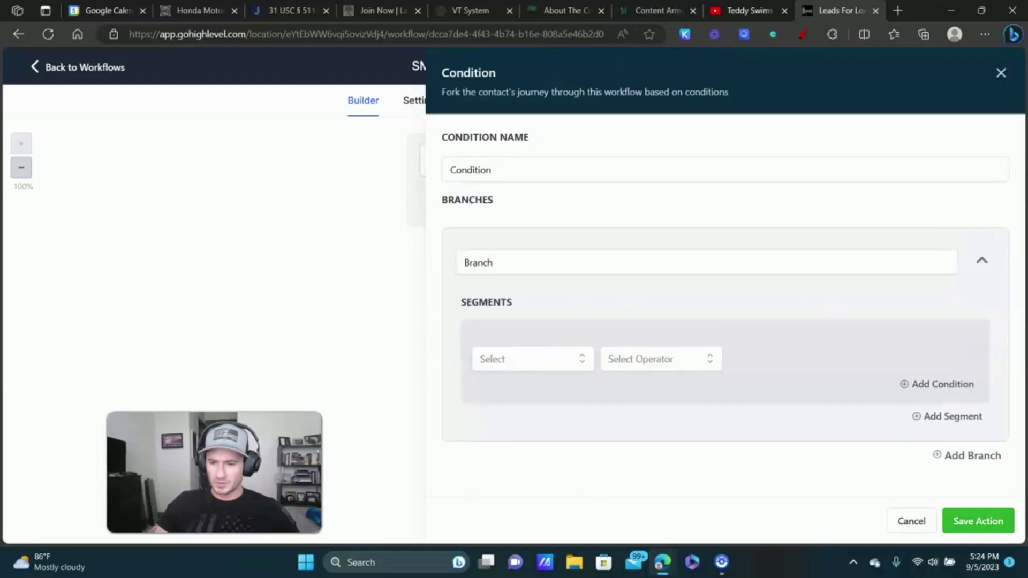
pyautogui.click(369, 355)
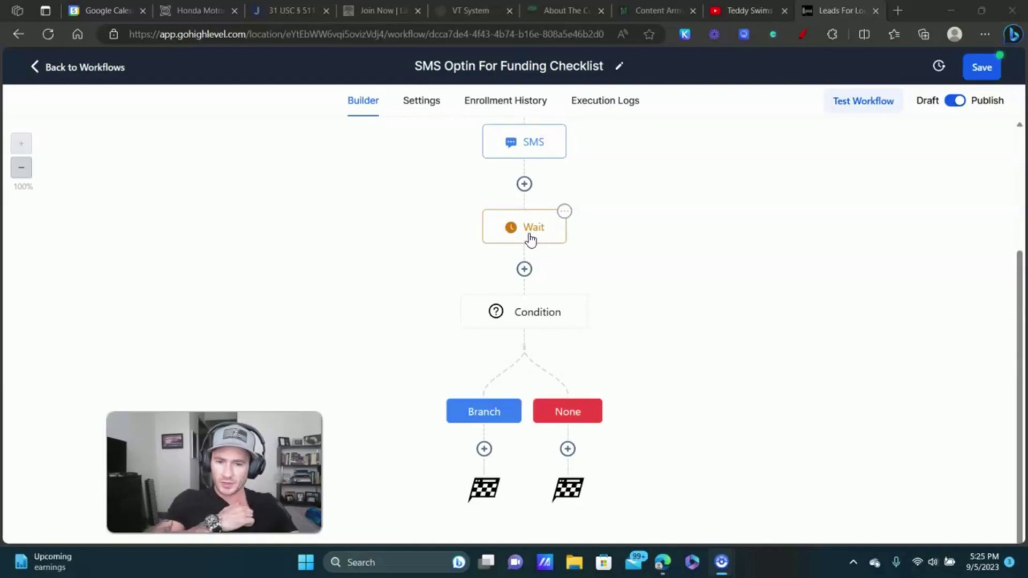
# Delete the existing Wait step from the workflow.
pyautogui.click(507, 229)
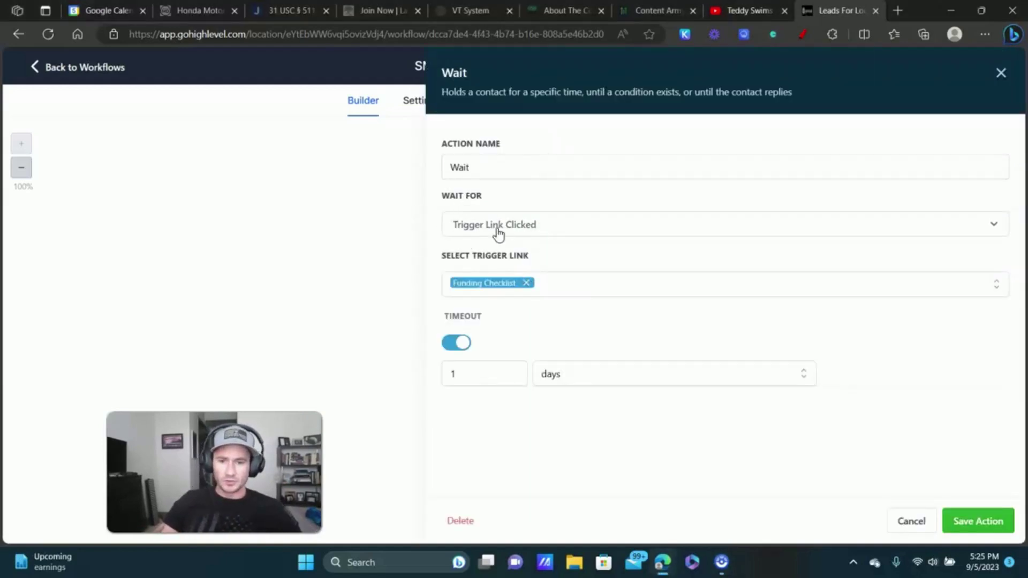
pyautogui.click(911, 522)
pyautogui.click(557, 217)
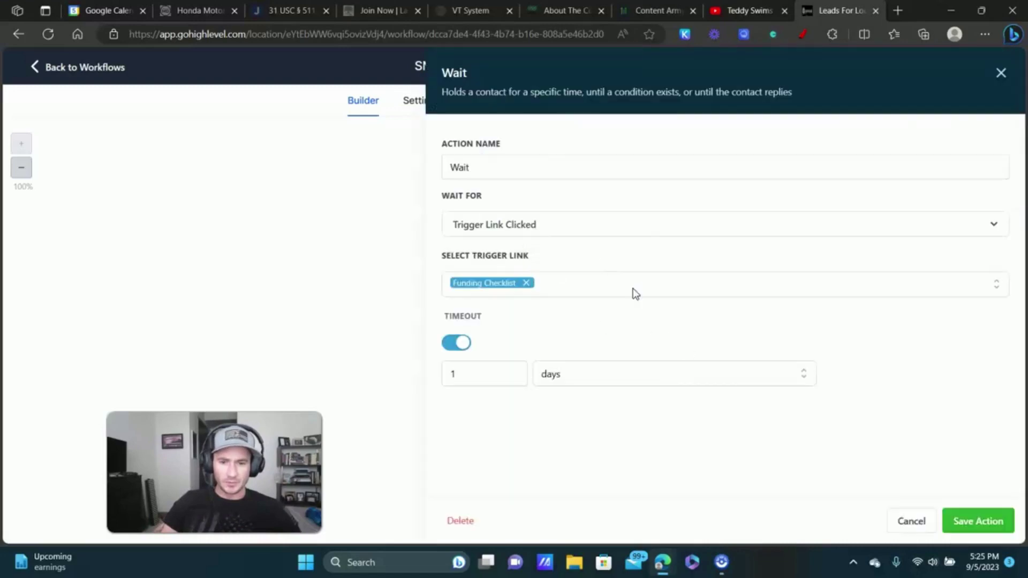
pyautogui.click(462, 521)
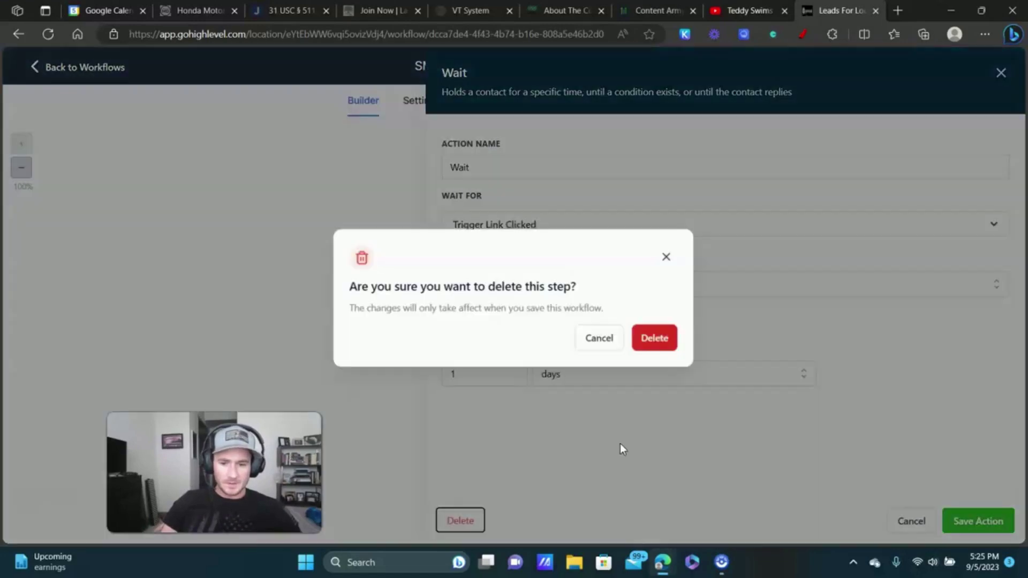
pyautogui.click(655, 336)
# Add a new Wait step after the SMS that waits for the Funding Checklist trigger link click.
pyautogui.click(524, 269)
pyautogui.scroll(-10, 801, 328)
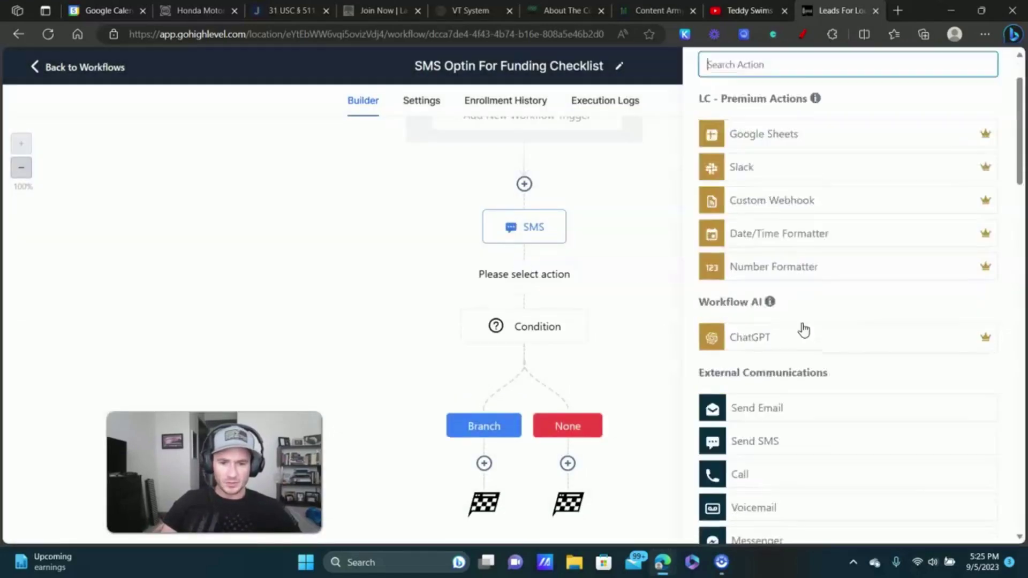
pyautogui.click(755, 386)
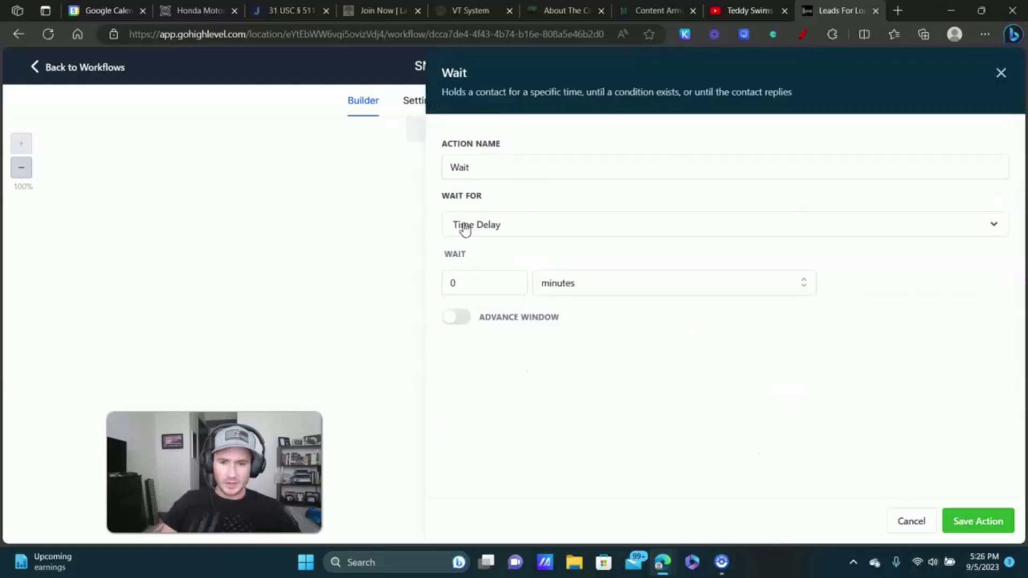
pyautogui.click(510, 225)
pyautogui.scroll(-2, 545, 337)
pyautogui.scroll(-1, 545, 339)
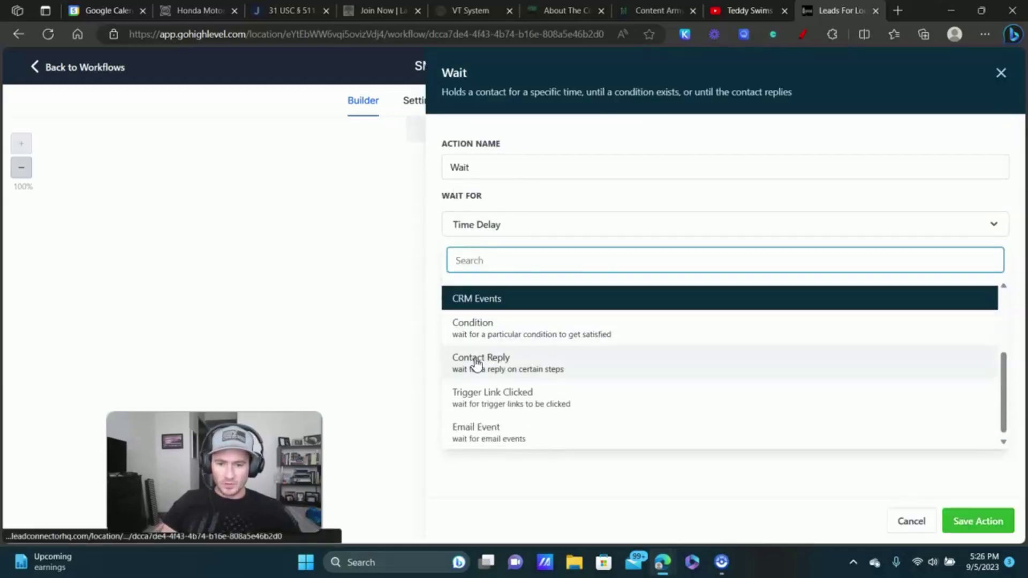
pyautogui.click(493, 395)
pyautogui.click(515, 286)
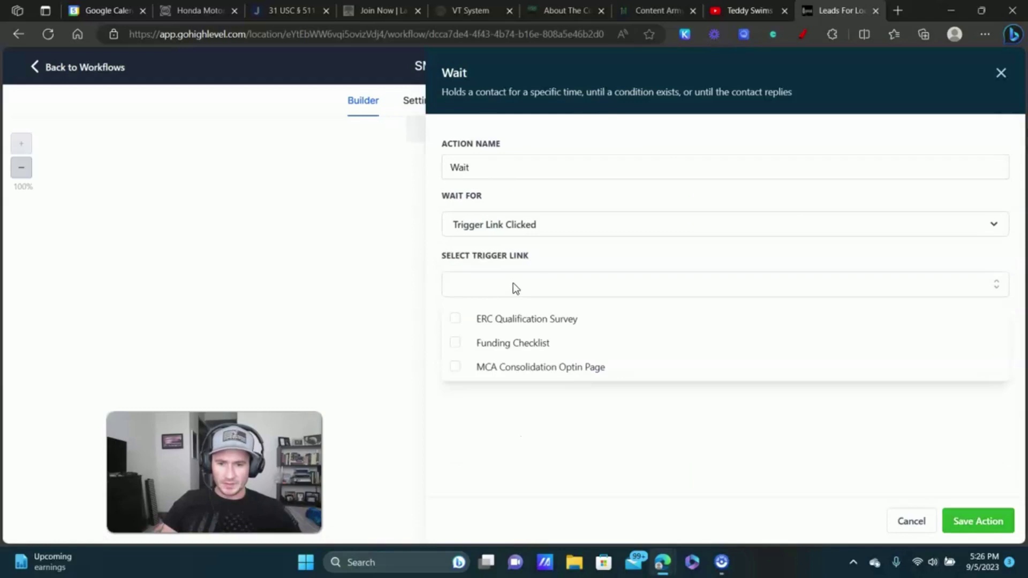
pyautogui.click(509, 346)
pyautogui.click(676, 426)
# Enable a 1-day timeout on the Wait and save it.
pyautogui.click(467, 348)
pyautogui.doubleClick(482, 376)
pyautogui.write('1')
pyautogui.click(612, 375)
pyautogui.click(591, 408)
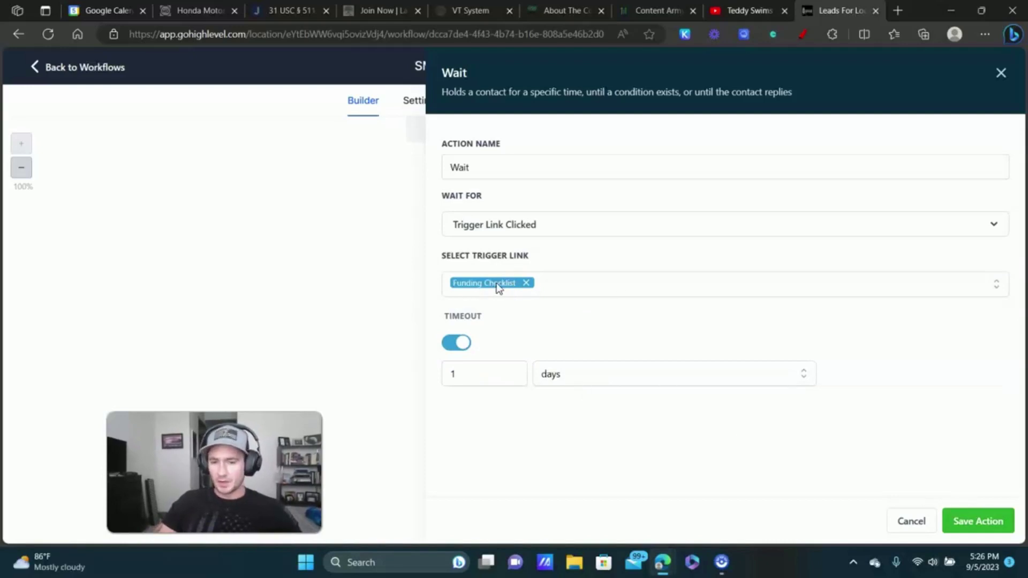
pyautogui.click(982, 515)
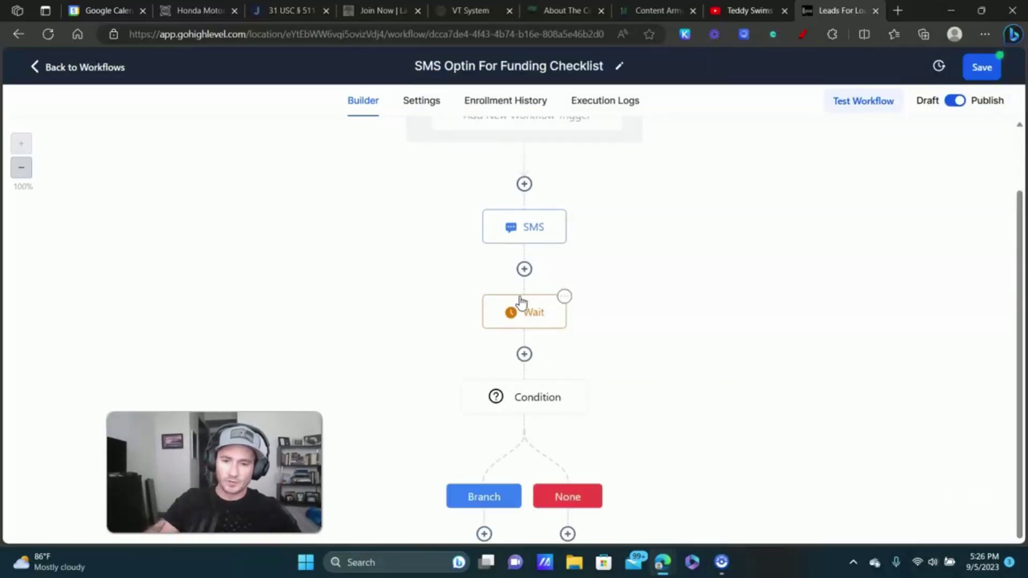
pyautogui.scroll(-2, 696, 295)
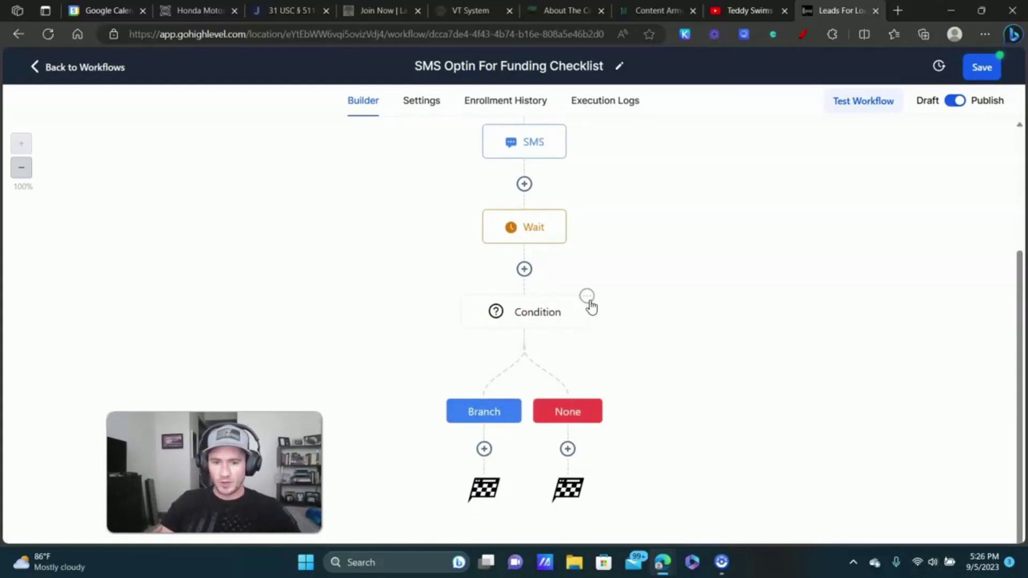
# Delete the existing Condition step and its branches.
pyautogui.click(587, 296)
pyautogui.moveTo(611, 414)
pyautogui.click(699, 345)
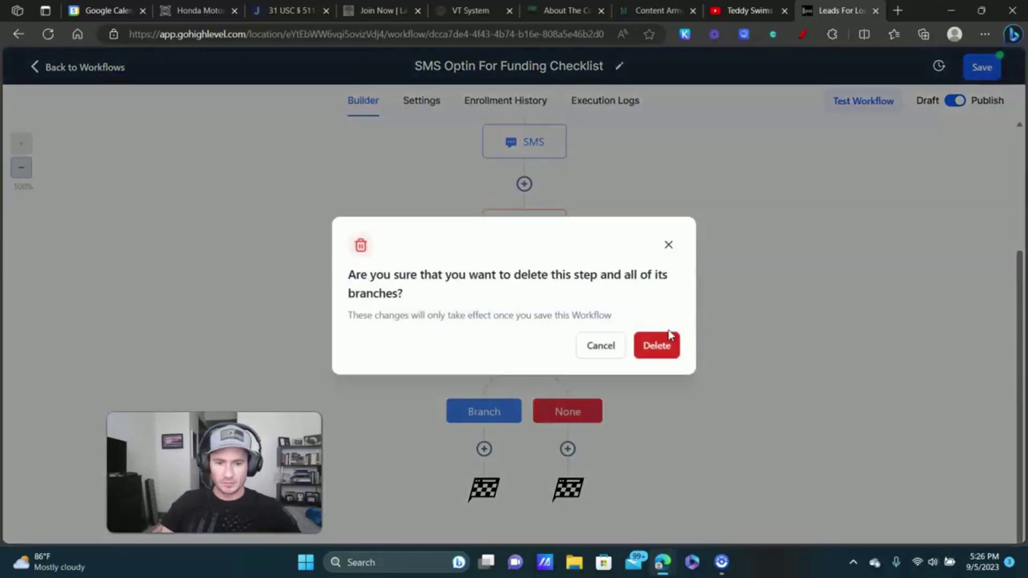
pyautogui.click(656, 346)
# Add a new If/Else condition step after the Wait.
pyautogui.click(530, 439)
pyautogui.scroll(-5, 803, 322)
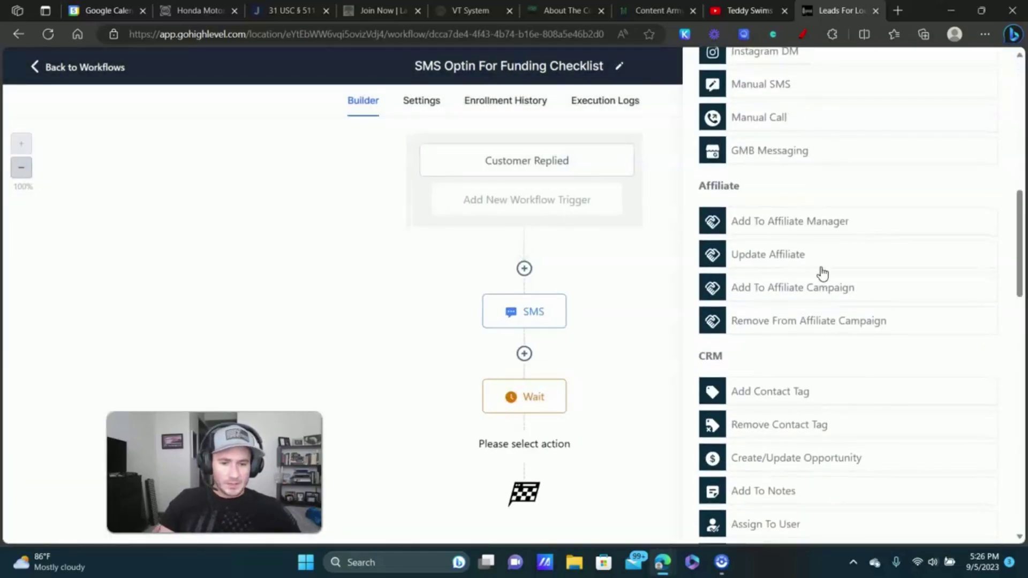
pyautogui.scroll(-10, 822, 271)
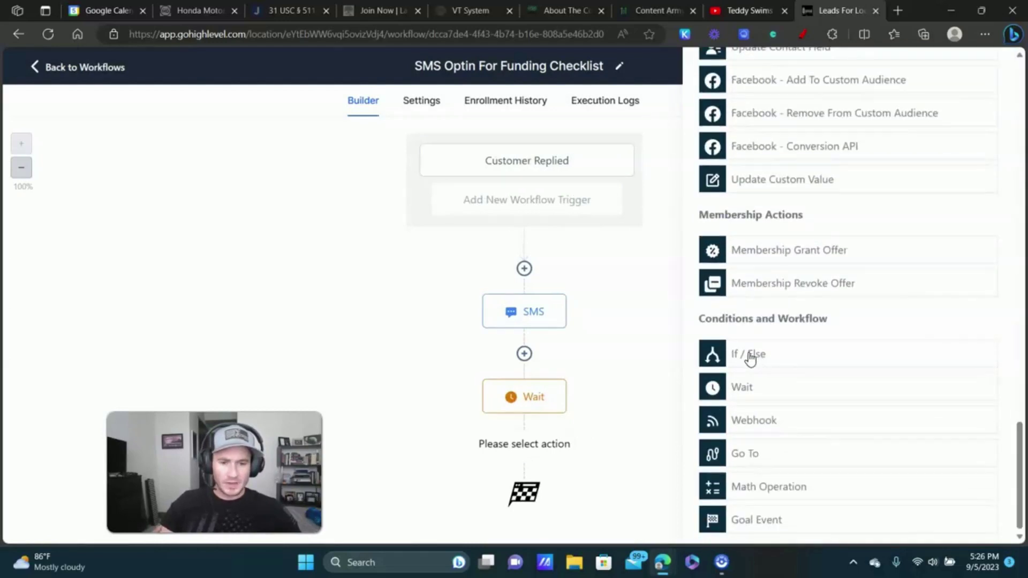
pyautogui.click(748, 359)
# Set the branch to Events > Trigger Link clicked is Funding Checklist, and save it.
pyautogui.click(570, 359)
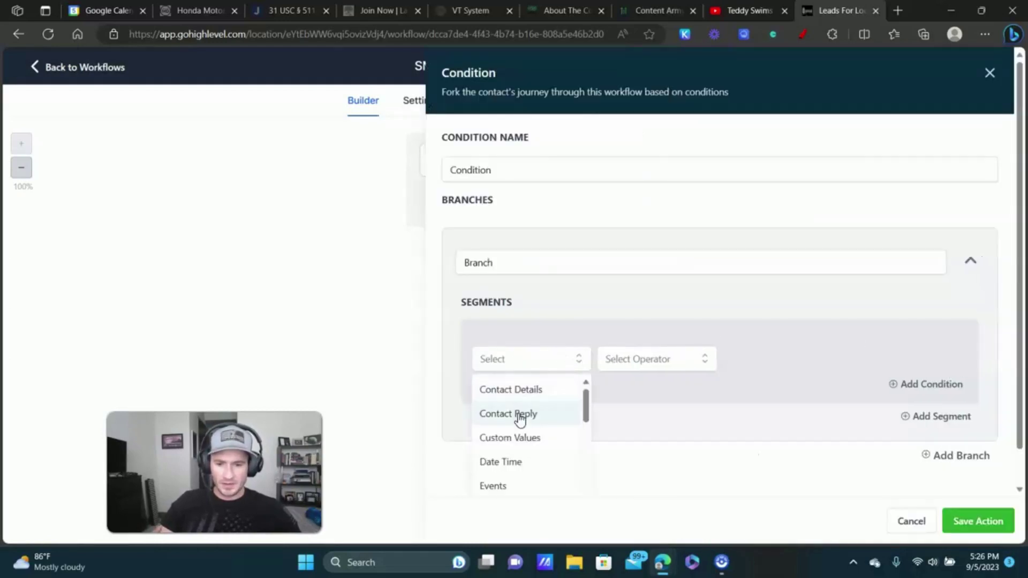
pyautogui.scroll(-3, 519, 419)
pyautogui.scroll(1, 492, 386)
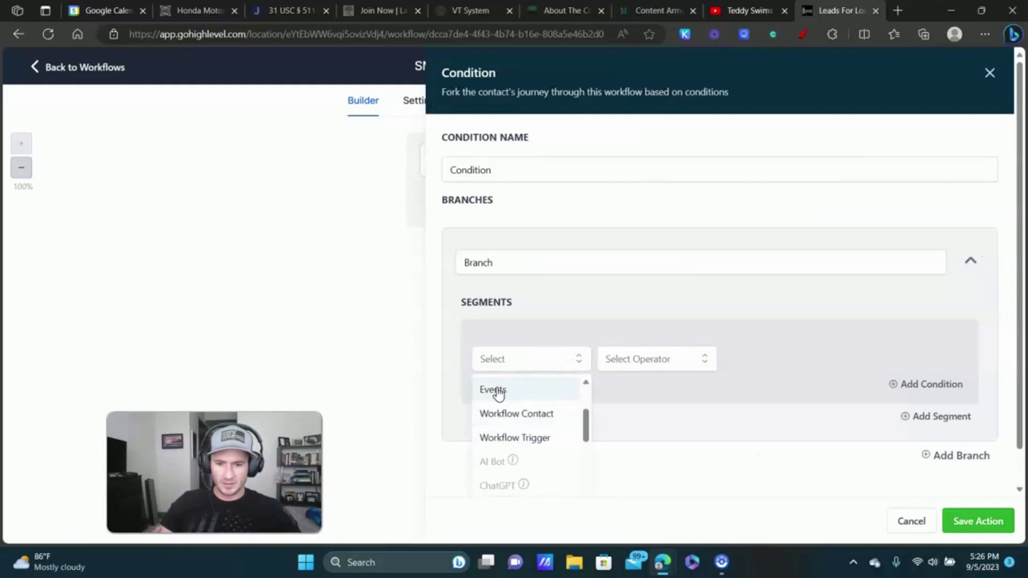
pyautogui.click(496, 391)
pyautogui.click(520, 415)
pyautogui.click(652, 365)
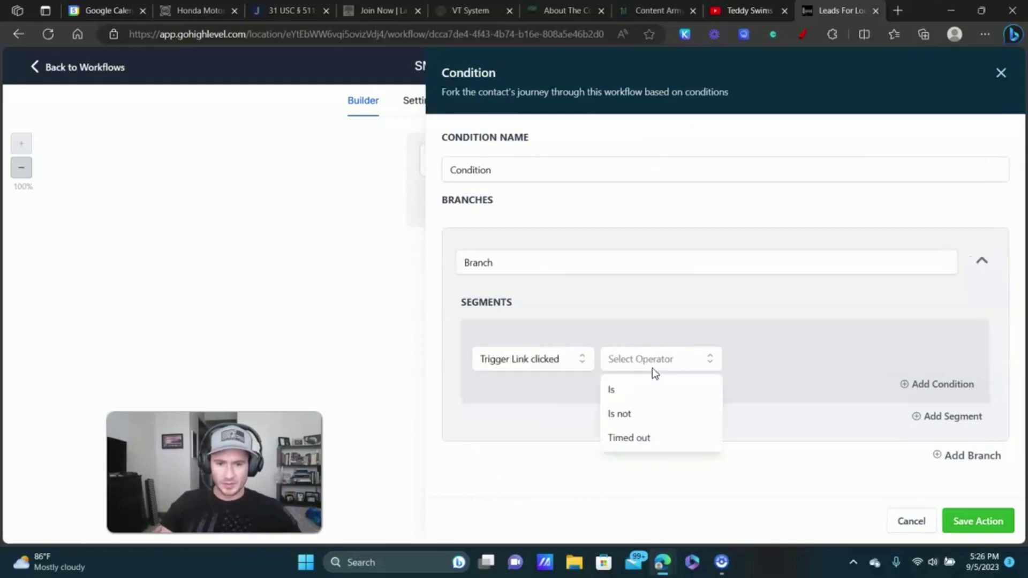
pyautogui.click(609, 391)
pyautogui.click(789, 358)
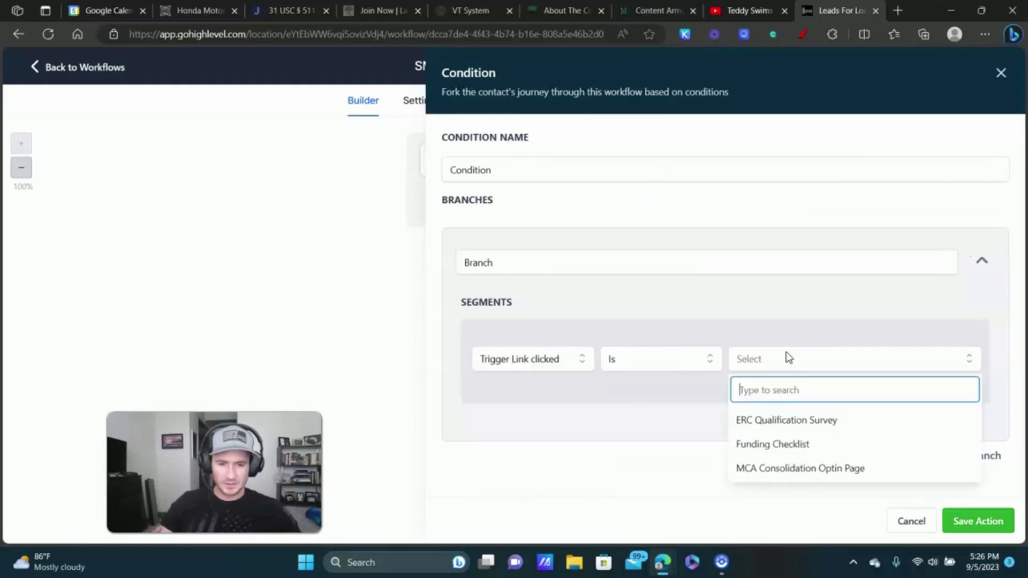
pyautogui.click(767, 445)
pyautogui.click(961, 518)
pyautogui.scroll(-3, 789, 290)
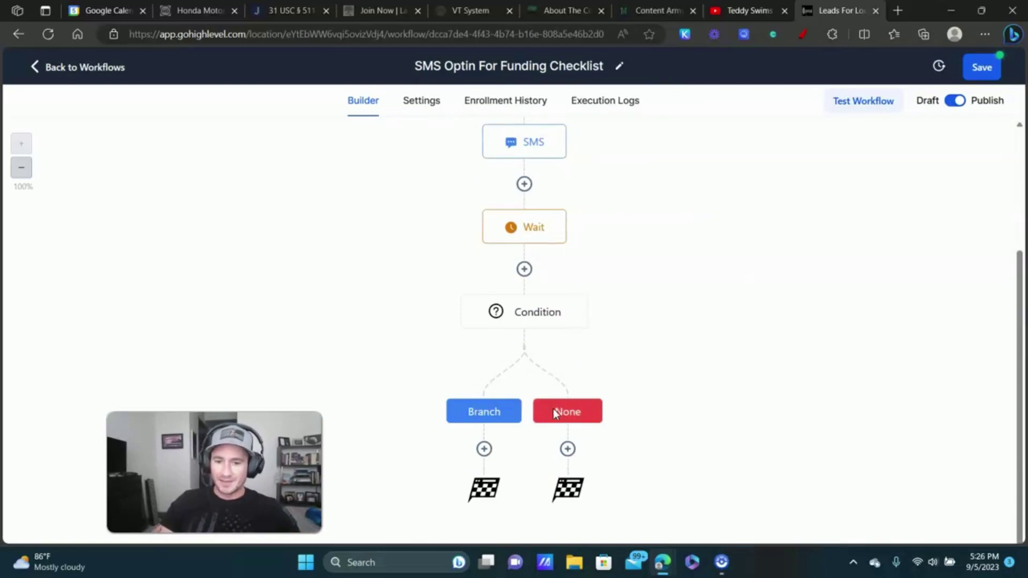
# Add a Send SMS action under the condition's None branch.
pyautogui.click(569, 450)
pyautogui.scroll(-3, 804, 345)
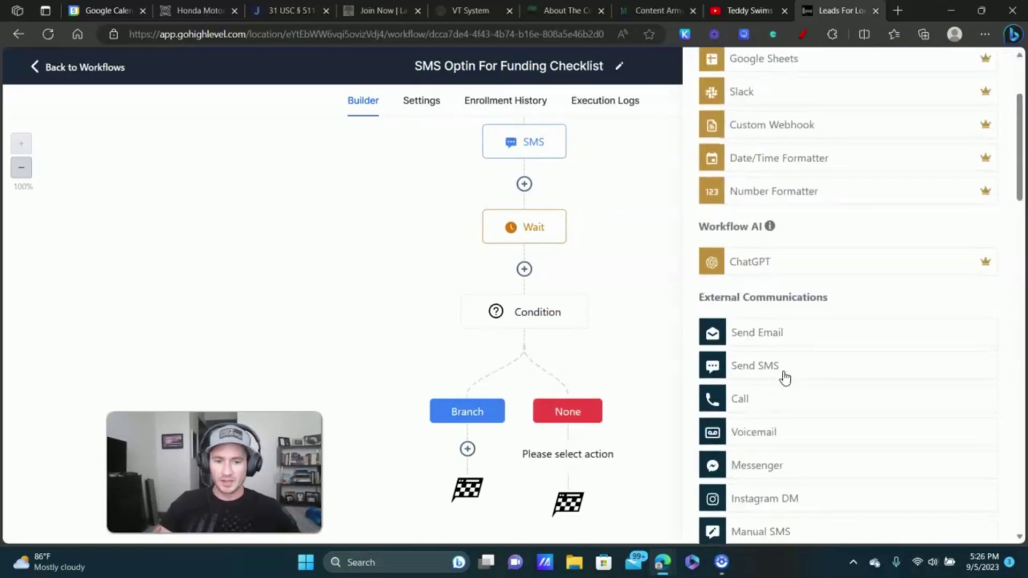
pyautogui.click(756, 367)
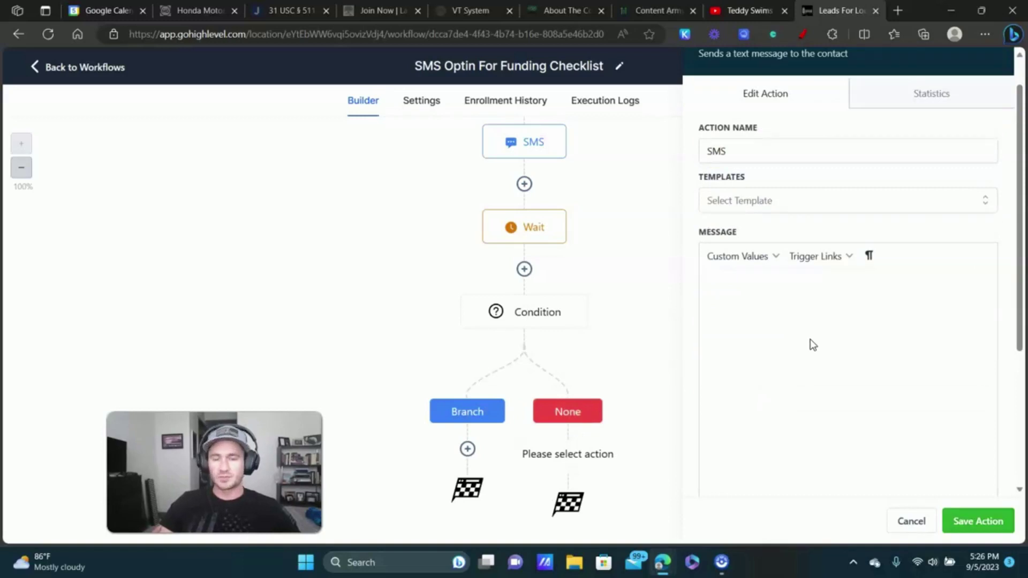
pyautogui.click(768, 285)
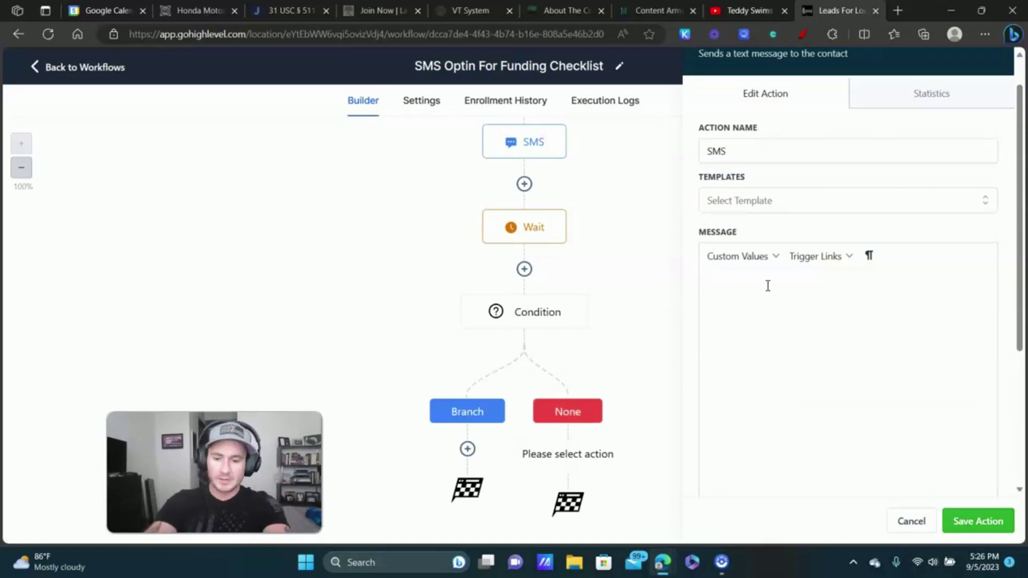
# Write 'Hello again!' thanking them for requesting the free business funding checklist and offering the link again.
pyautogui.write('Hello again!')
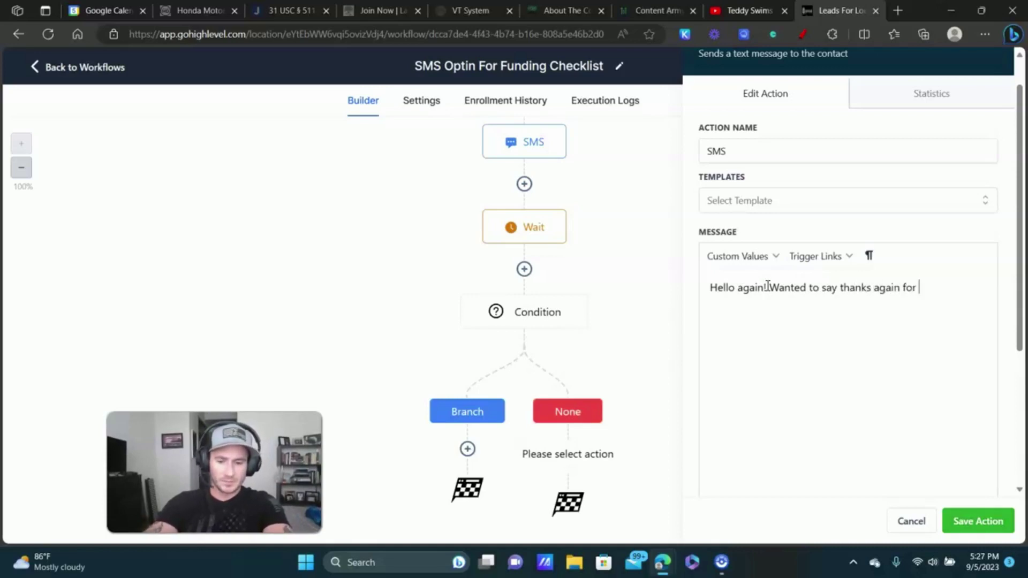
pyautogui.write('requesting the f')
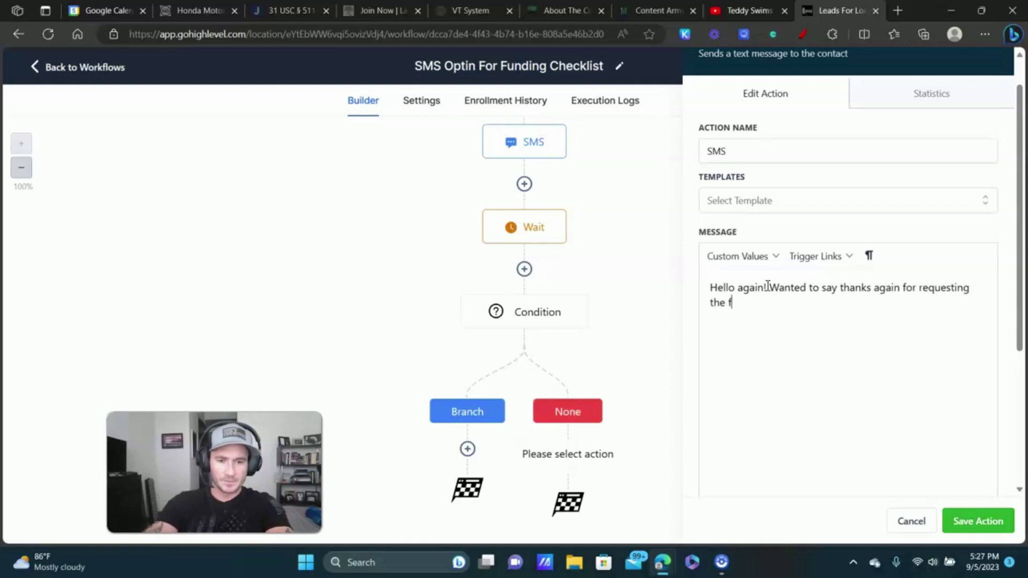
pyautogui.write('ree business fundin')
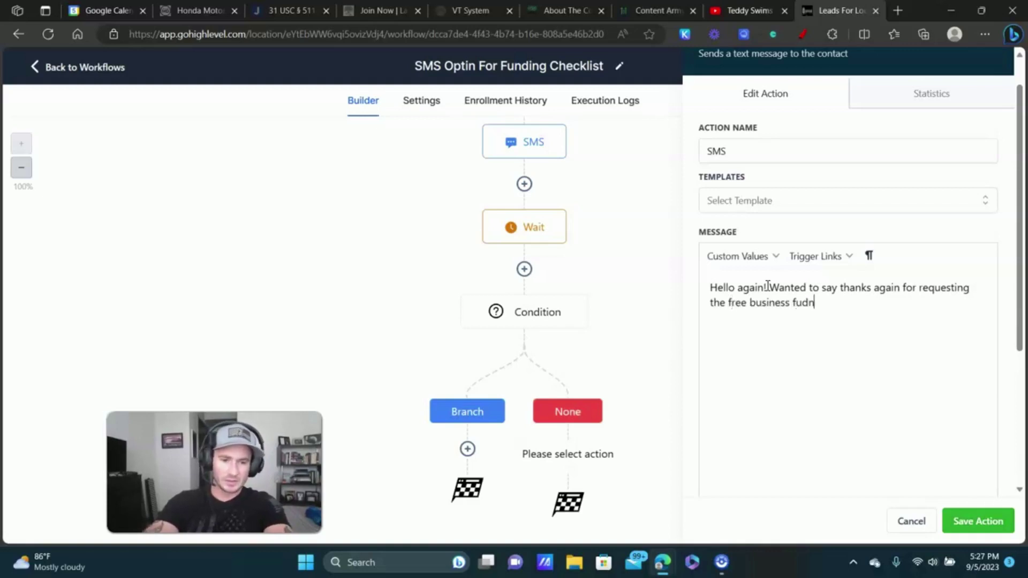
pyautogui.write('g checklist. If you')
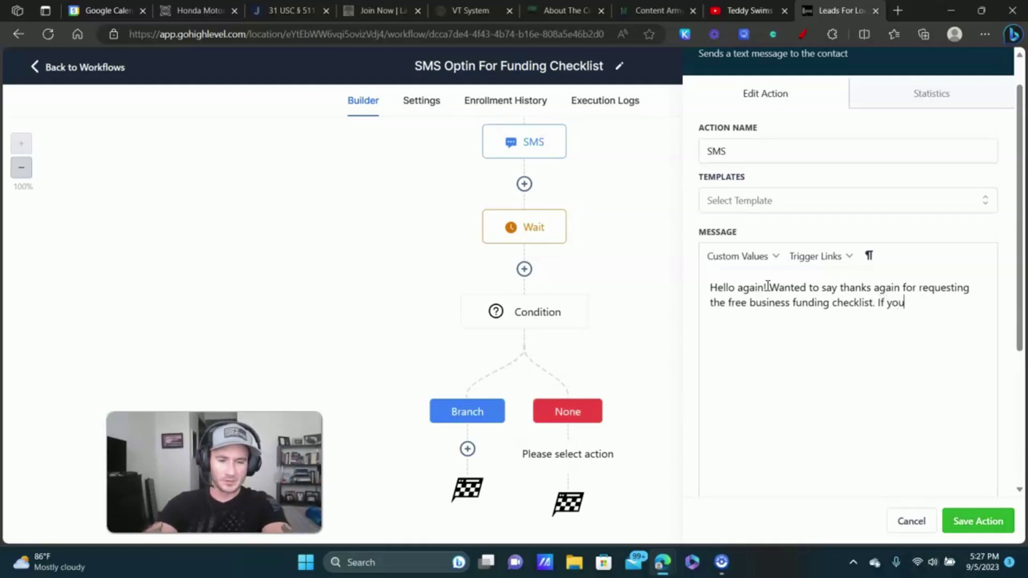
pyautogui.write("didn't ge")
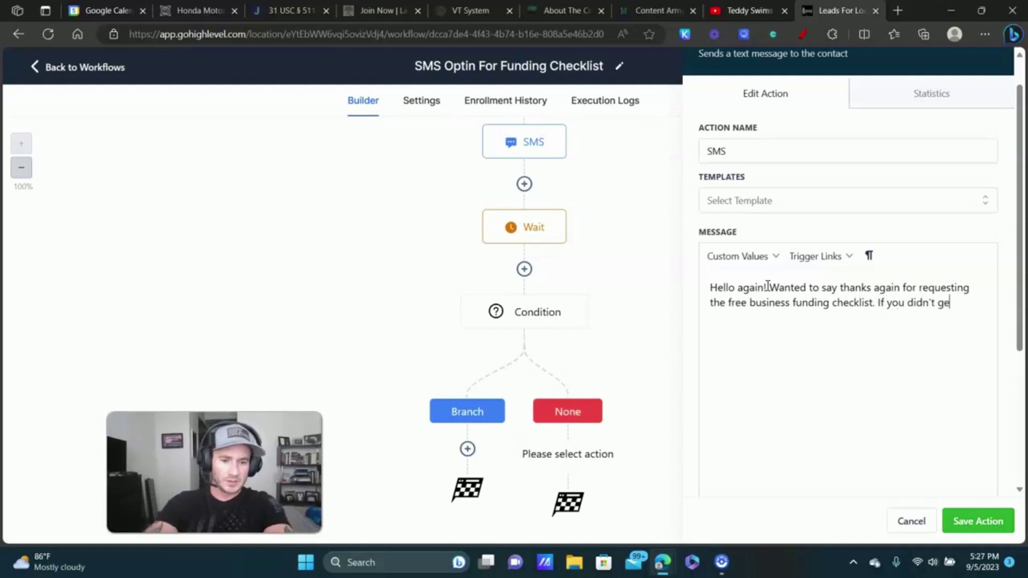
pyautogui.write('t a chance to rquest')
pyautogui.press('BackSpace')
pyautogui.press('BackSpace')
pyautogui.write('equest it yet,')
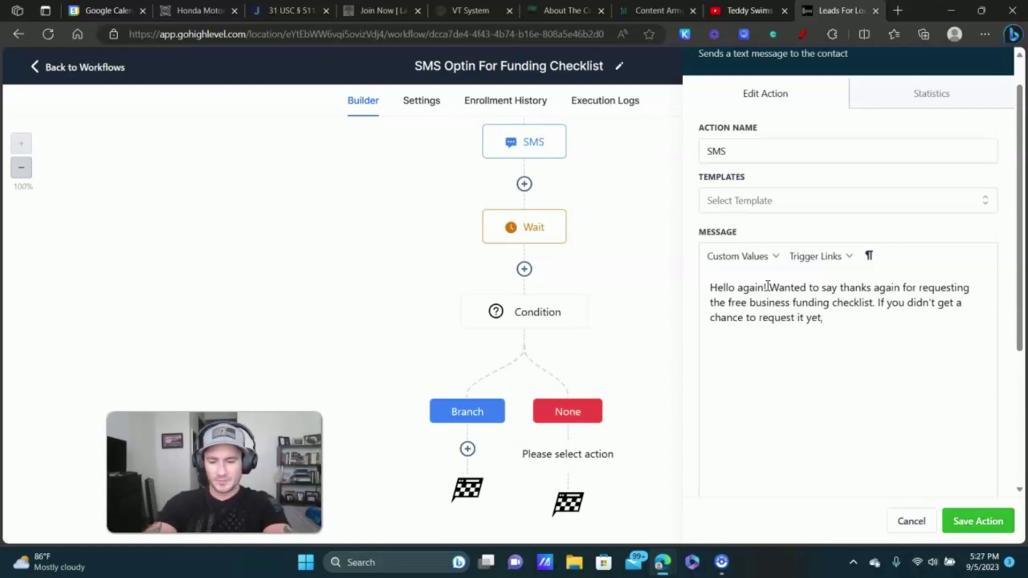
pyautogui.write(' here is the ')
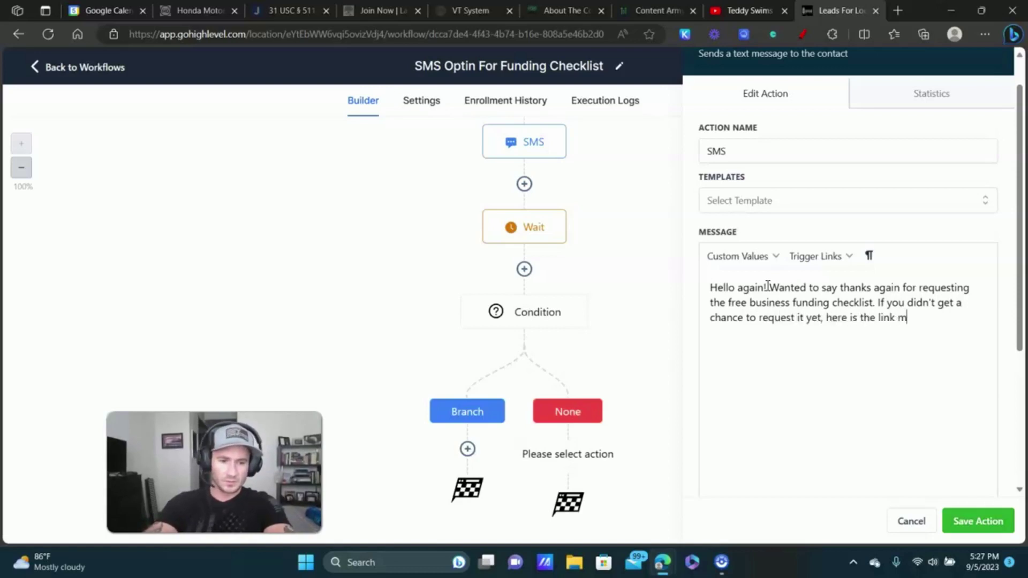
pyautogui.write('link one more time:')
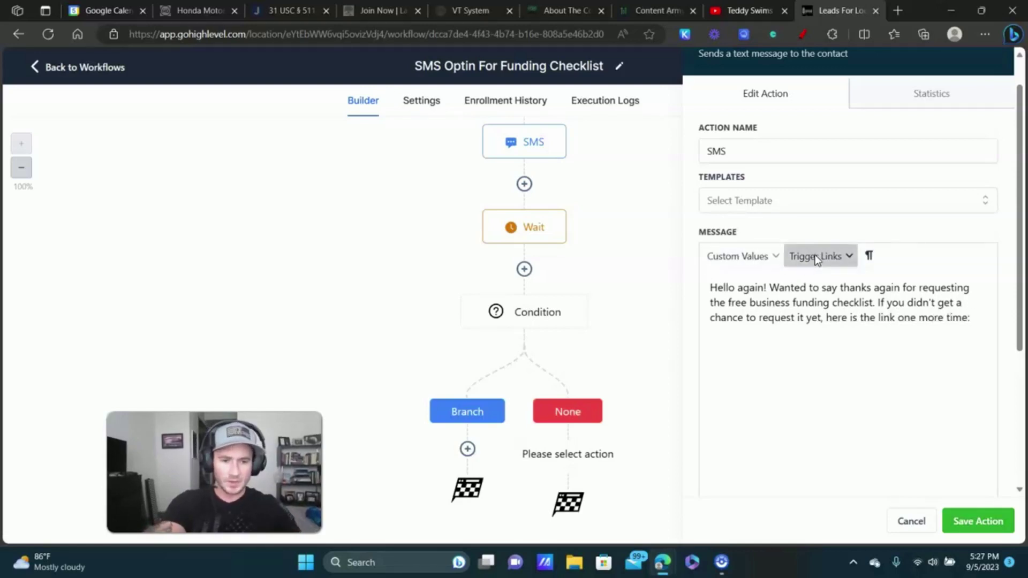
# Insert the Funding Checklist trigger link into the message and save the SMS action.
pyautogui.click(815, 256)
pyautogui.click(831, 301)
pyautogui.click(985, 520)
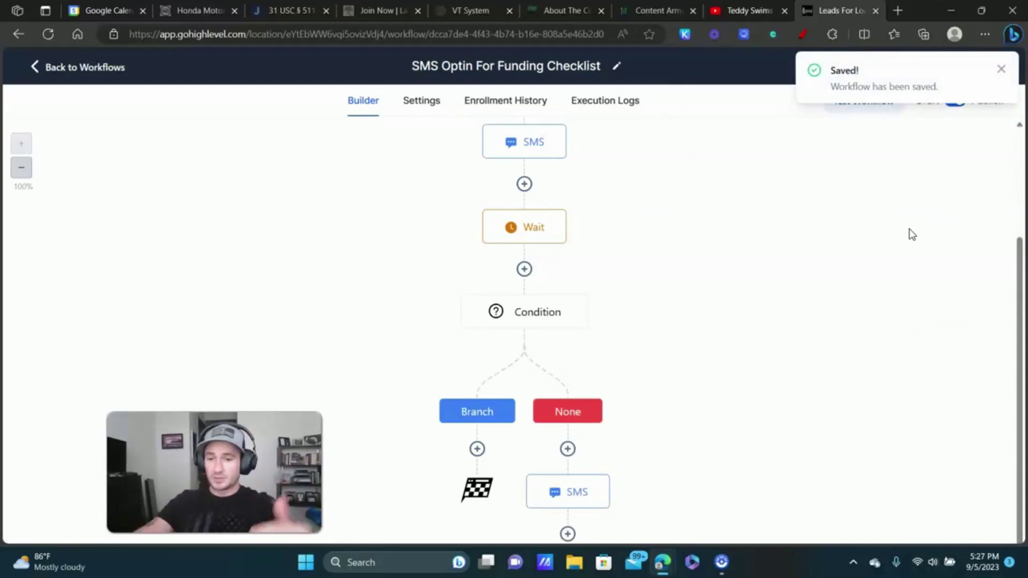
# Start adding a step after the None path's SMS, then cancel it.
pyautogui.scroll(-2, 691, 268)
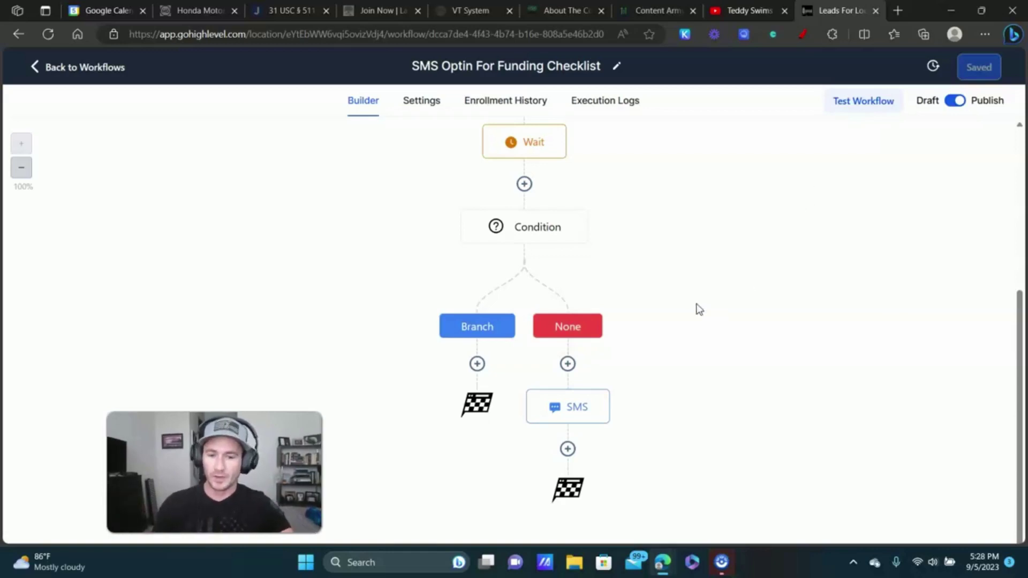
pyautogui.click(568, 449)
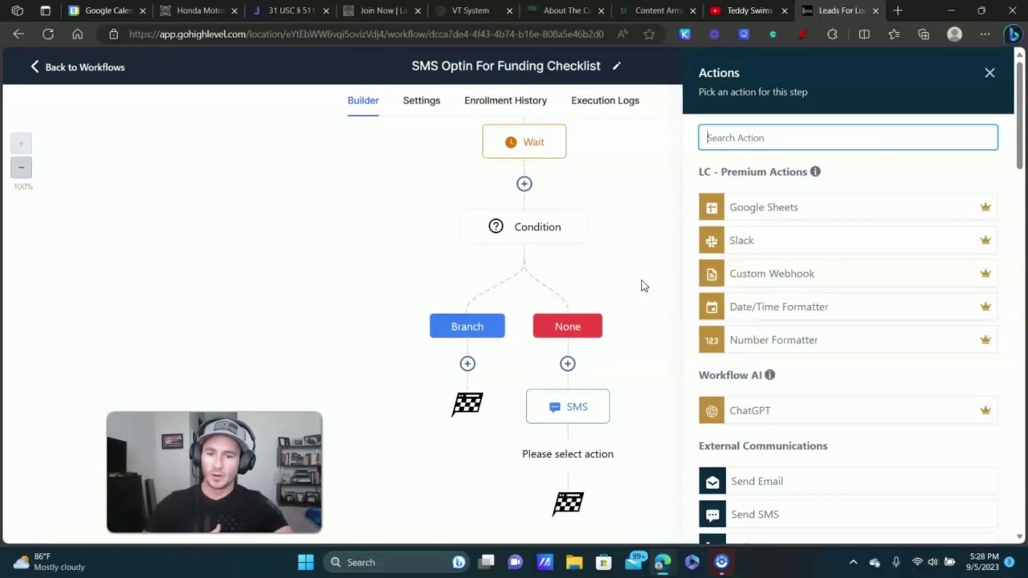
pyautogui.click(990, 73)
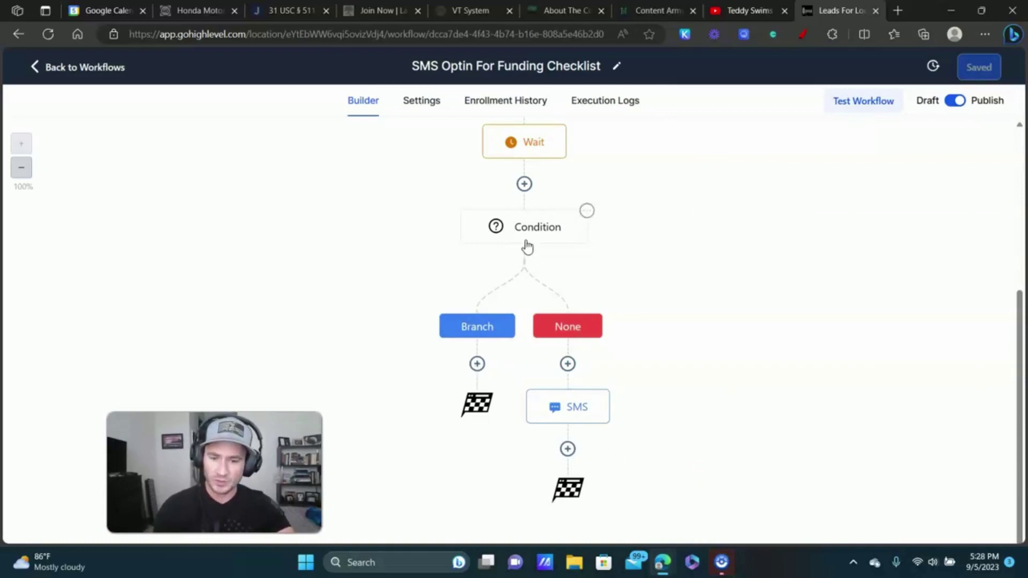
# Add an If / Else condition under Branch based on Contact Details > Tags.
pyautogui.click(477, 364)
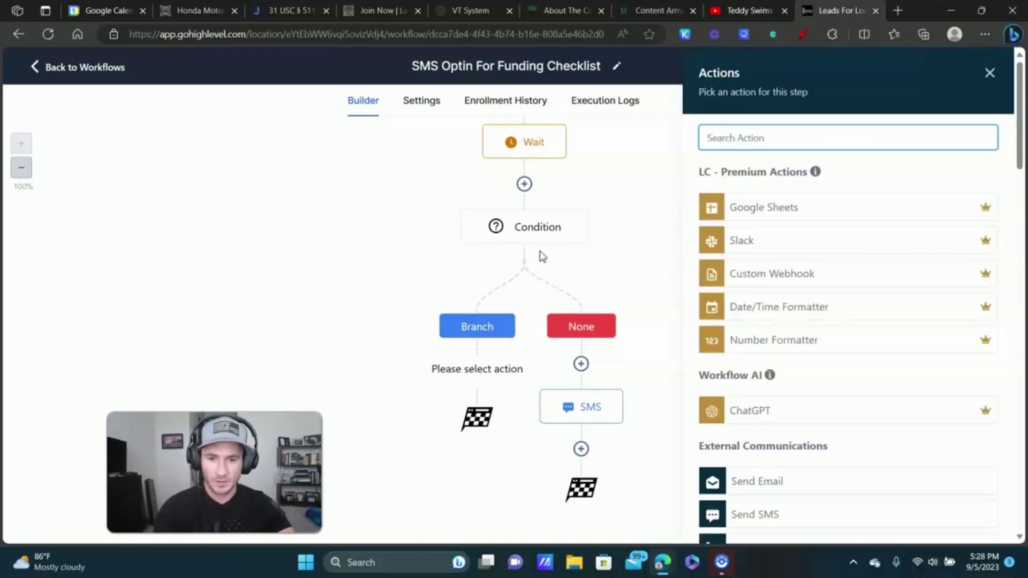
pyautogui.scroll(-15, 814, 308)
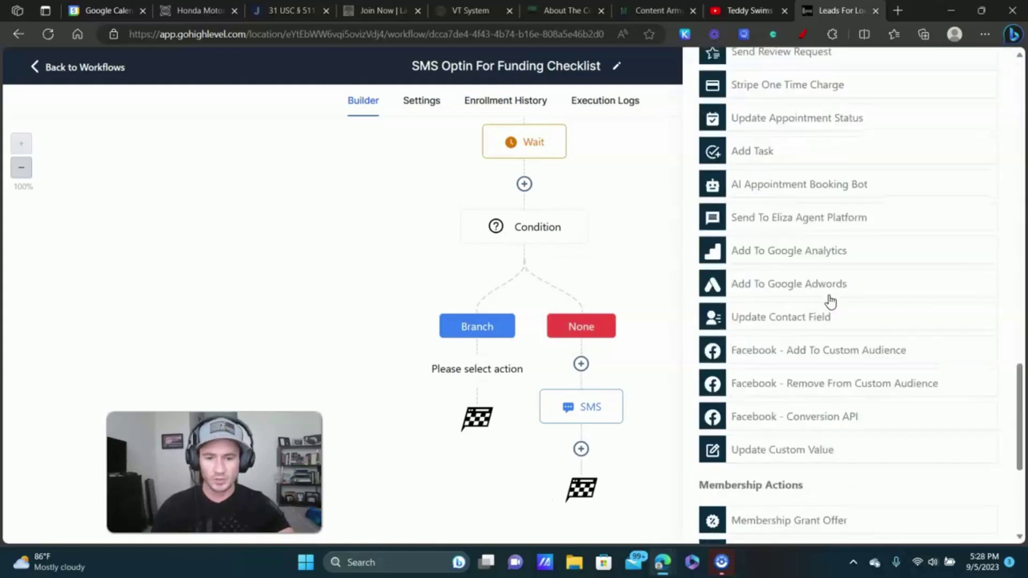
pyautogui.click(753, 360)
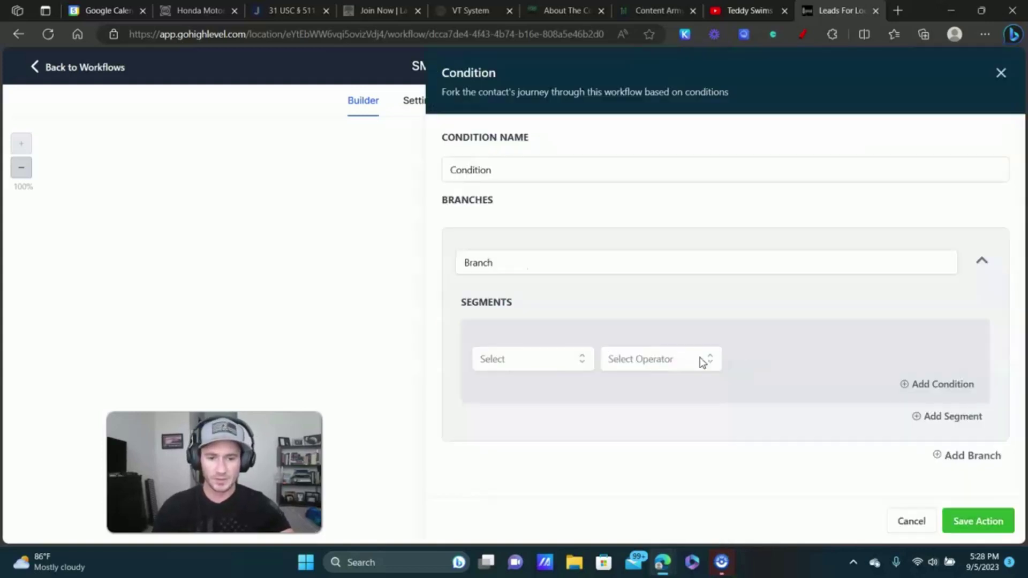
pyautogui.click(564, 361)
pyautogui.click(535, 394)
pyautogui.scroll(-2, 589, 367)
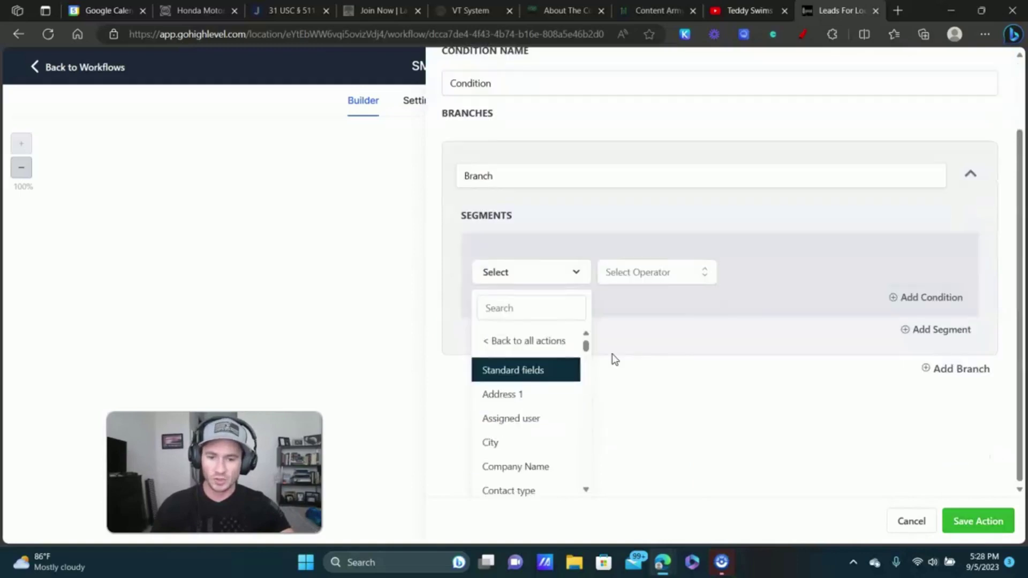
pyautogui.scroll(-6, 547, 369)
pyautogui.click(498, 430)
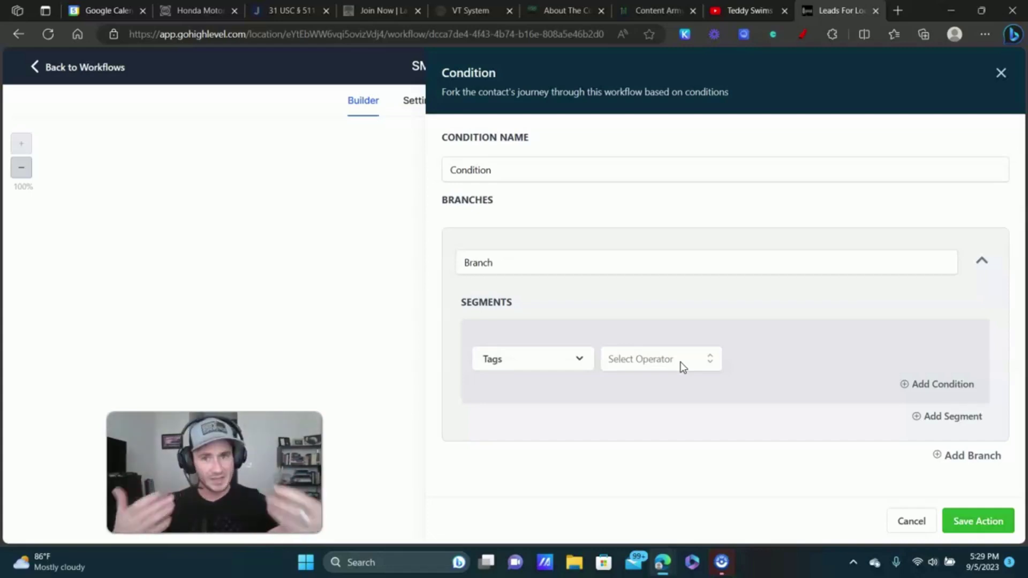
# Set the condition to Includes the 'business funding checklist optin' tag and save it.
pyautogui.click(702, 362)
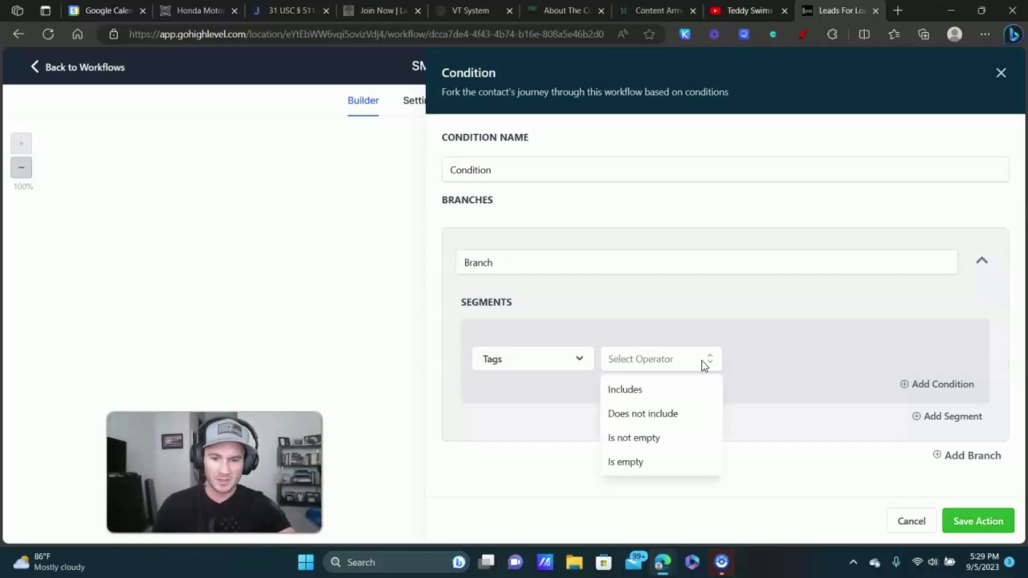
pyautogui.click(639, 395)
pyautogui.click(786, 366)
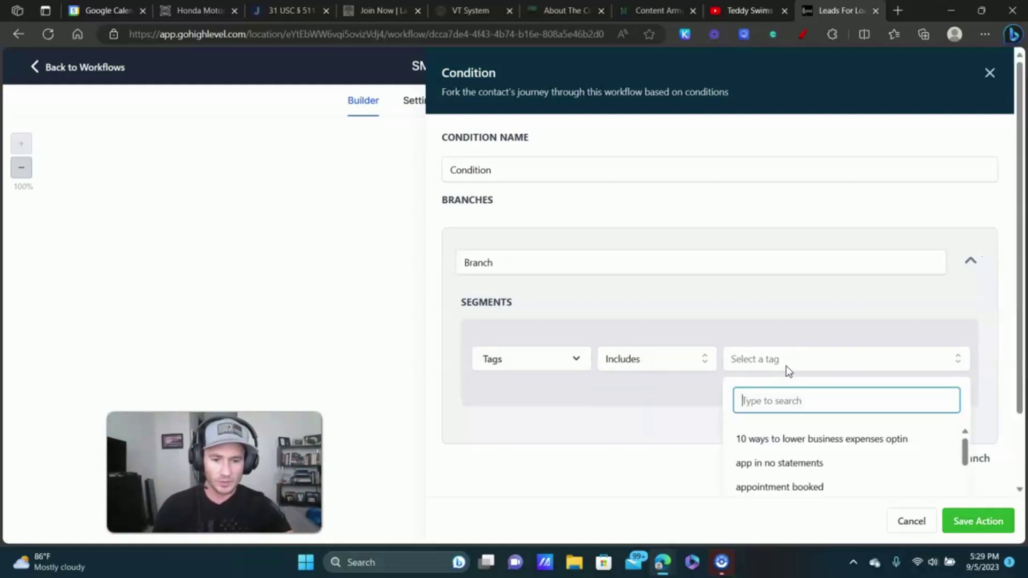
pyautogui.write('fu')
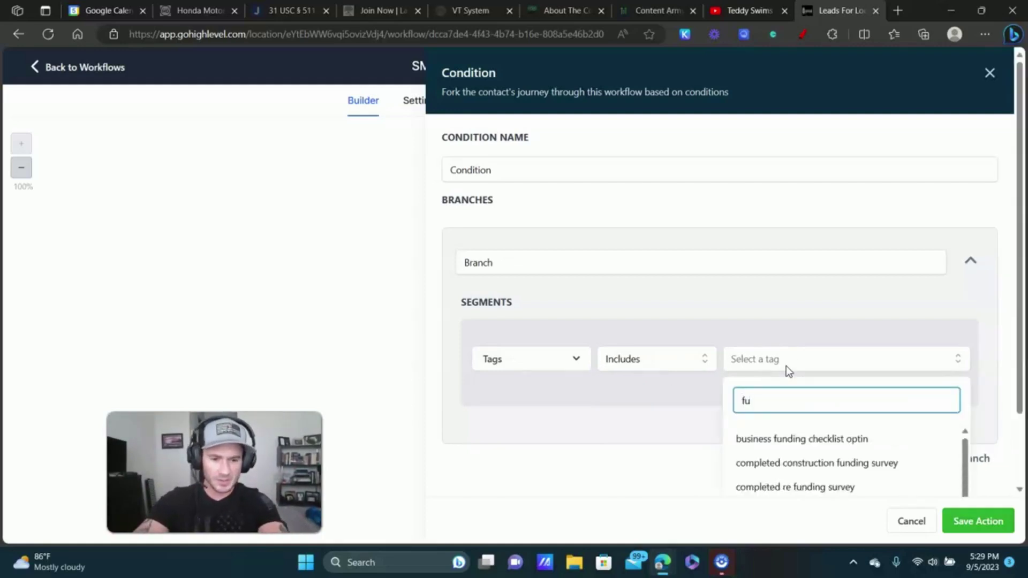
pyautogui.click(817, 440)
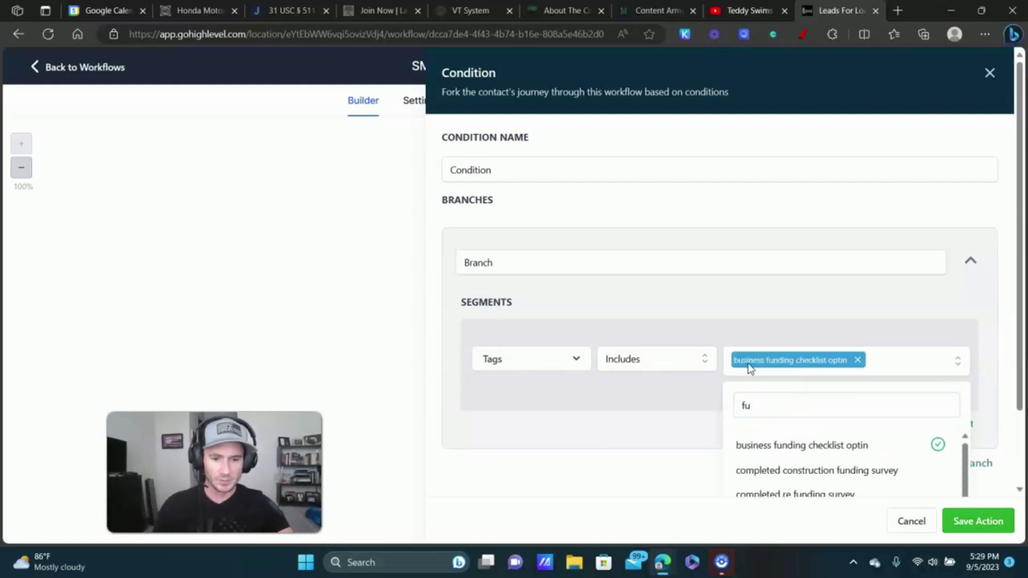
pyautogui.click(676, 403)
pyautogui.click(979, 521)
pyautogui.scroll(-2, 759, 326)
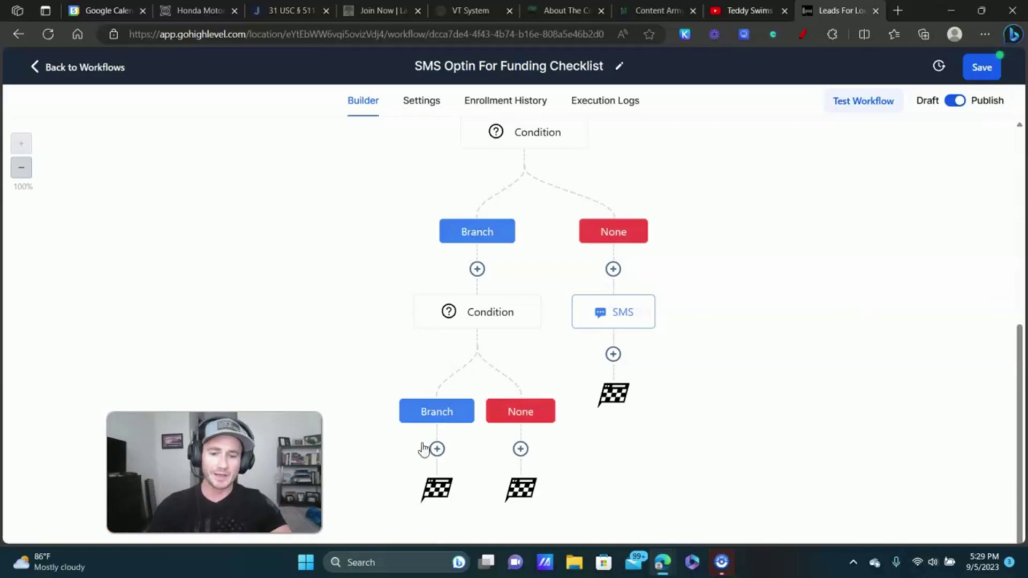
# Open the Actions panel for a new step under the nested condition's None path.
pyautogui.click(521, 449)
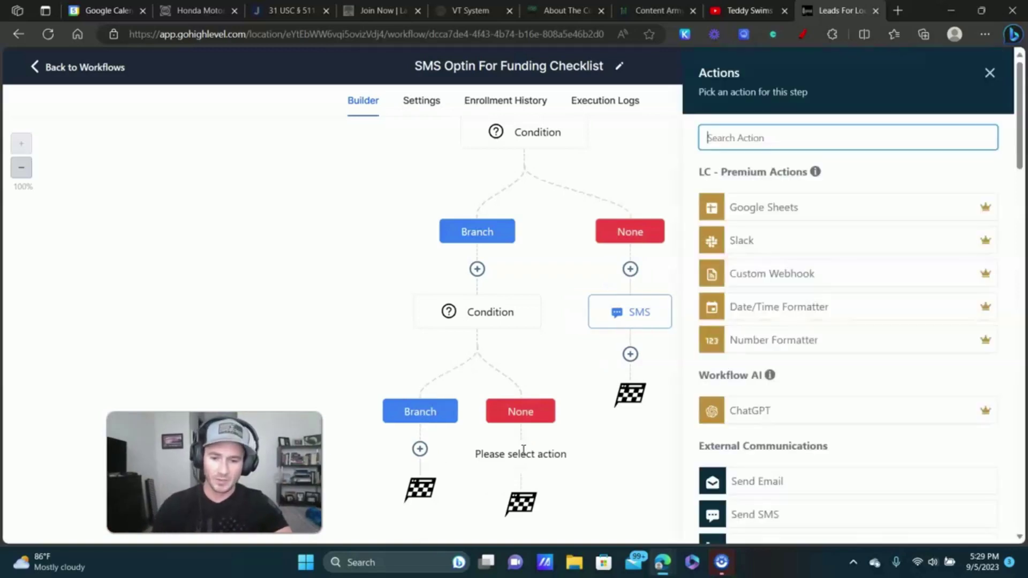
pyautogui.scroll(-1, 835, 388)
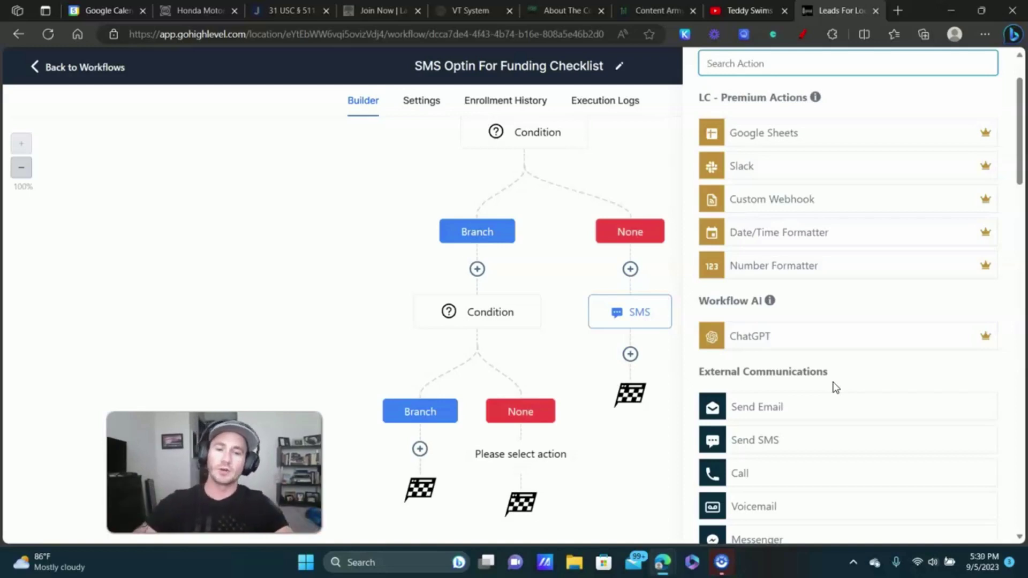
pyautogui.click(666, 146)
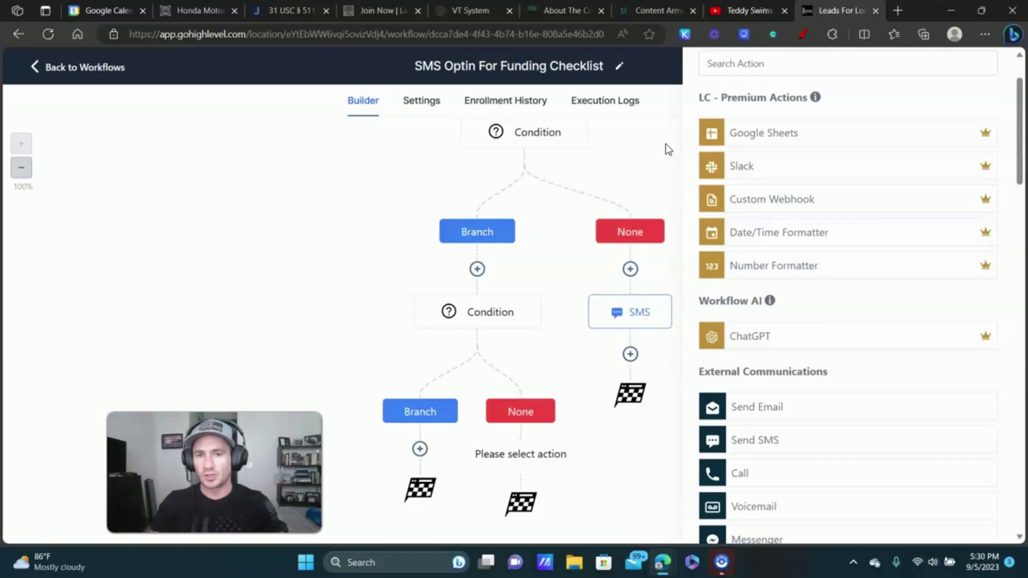